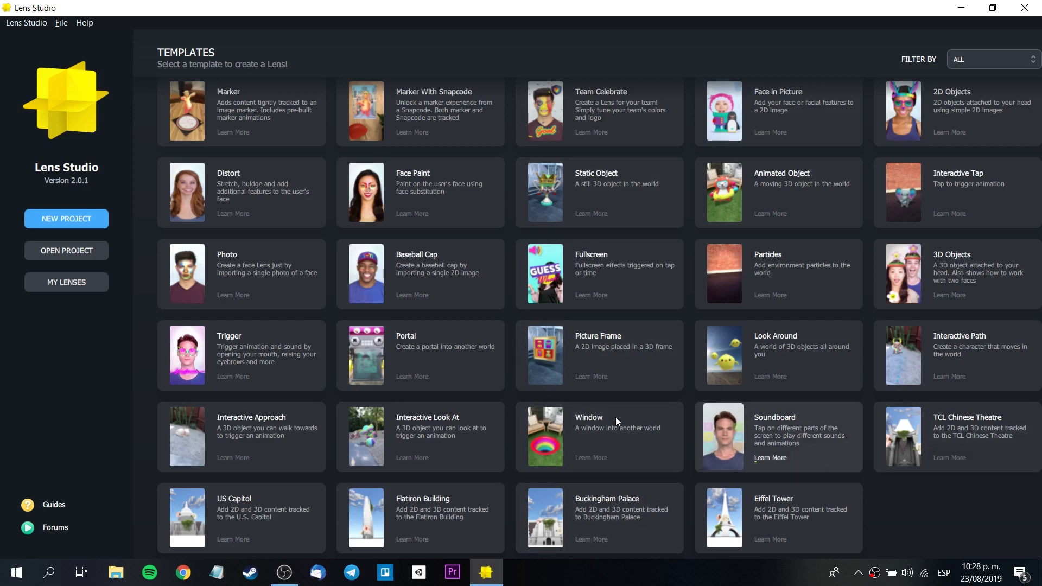
Step: Look over the Pet template among the Lens templates and create a new blank project
scroll(551, 357, "up", 3)
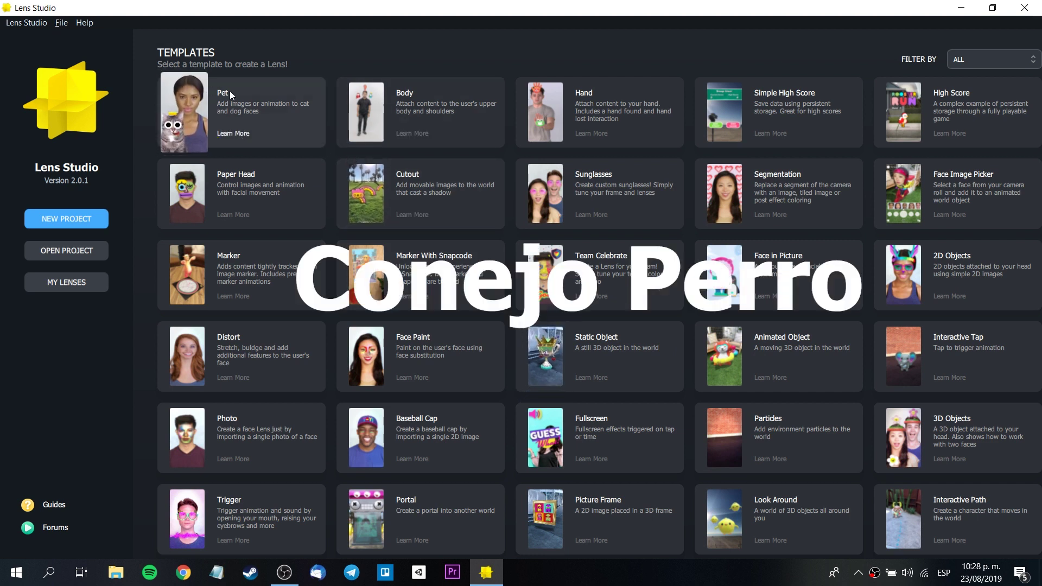
mouse_move(197, 97)
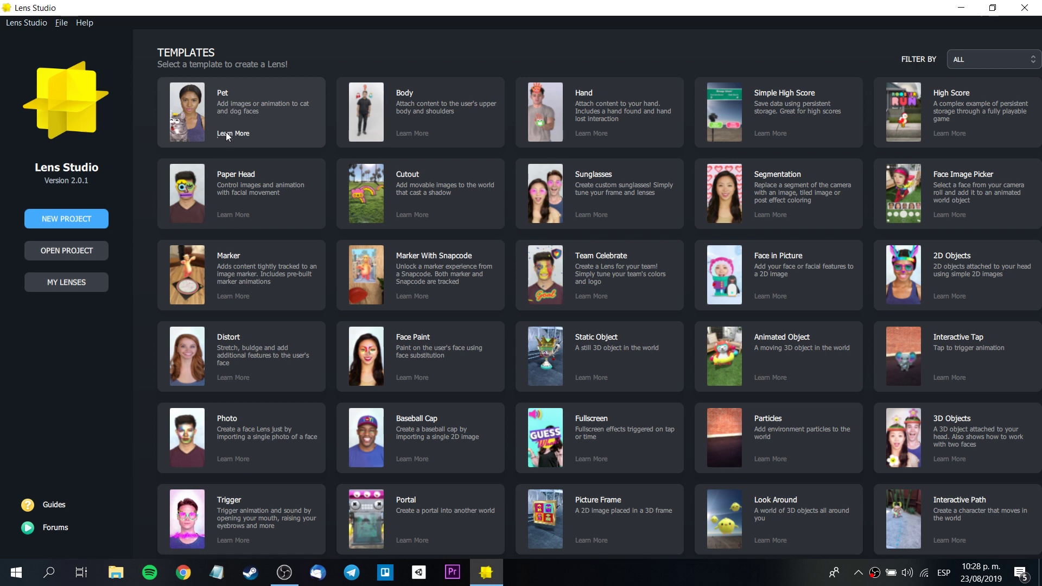
mouse_move(190, 122)
left_click(72, 225)
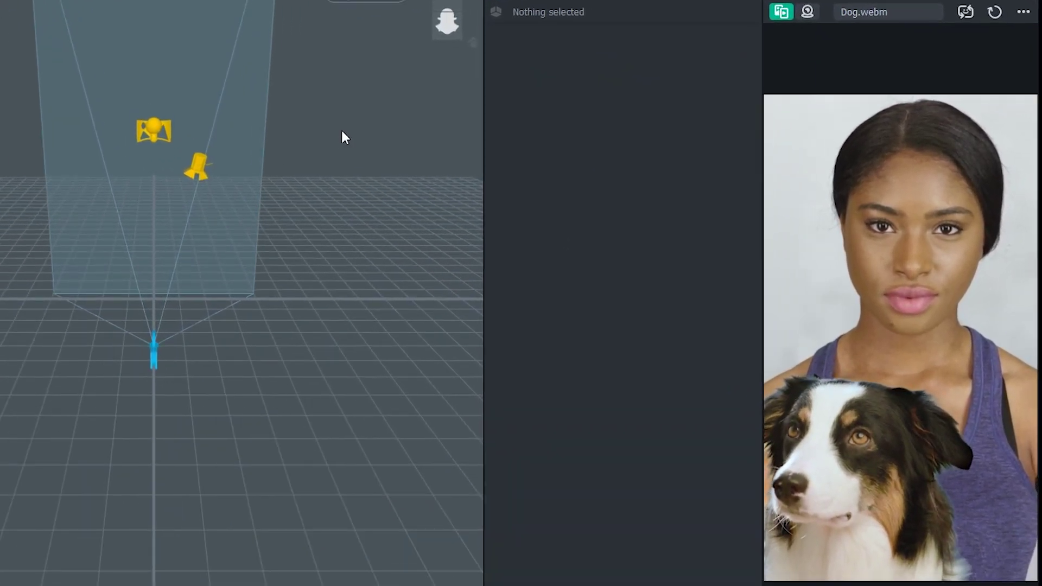
Step: Try the Dog.jpg photo as the preview source and return to the Dog.webm video
left_click(871, 17)
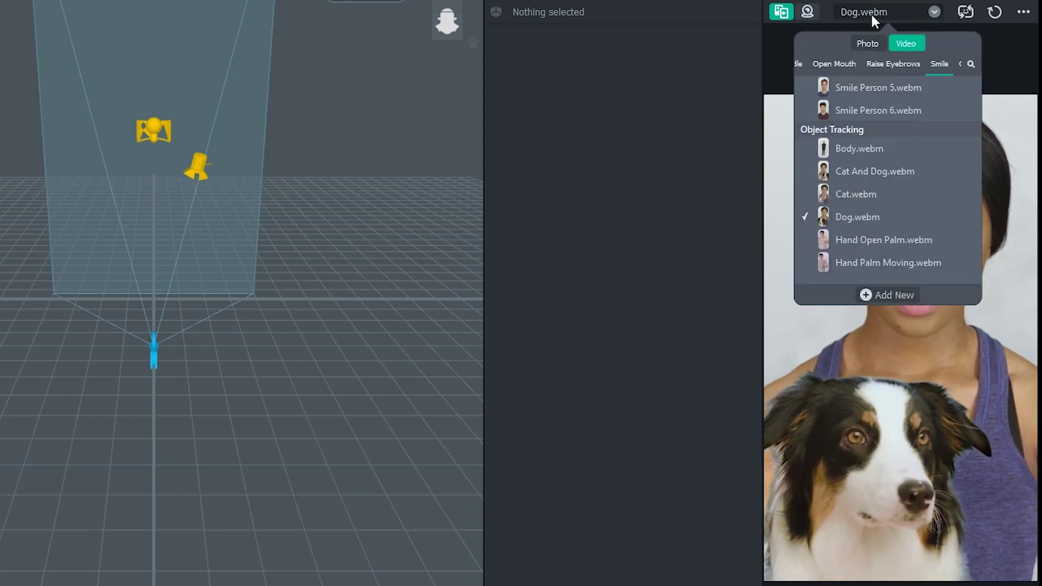
left_click(868, 43)
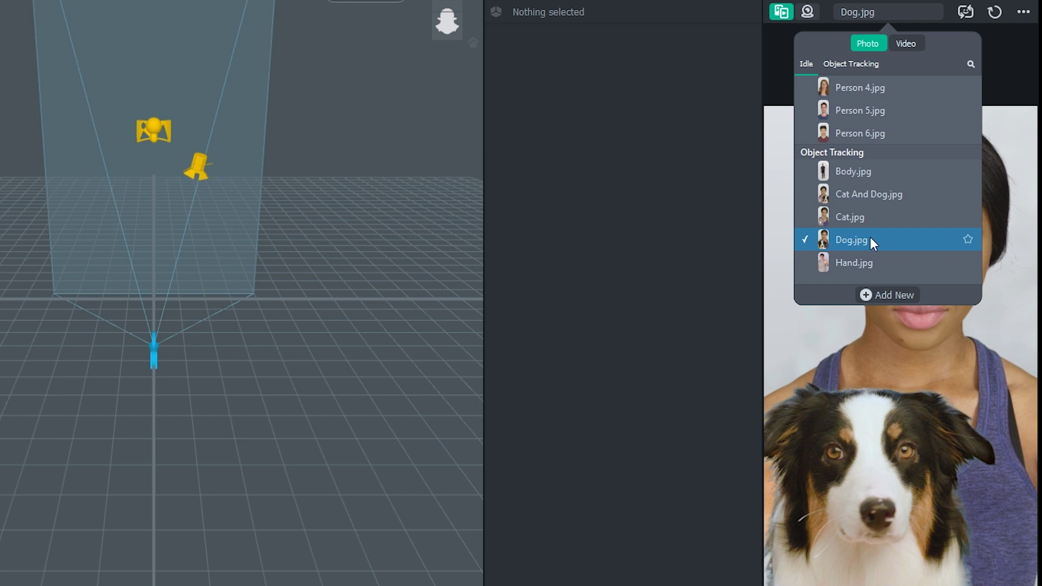
left_click(740, 268)
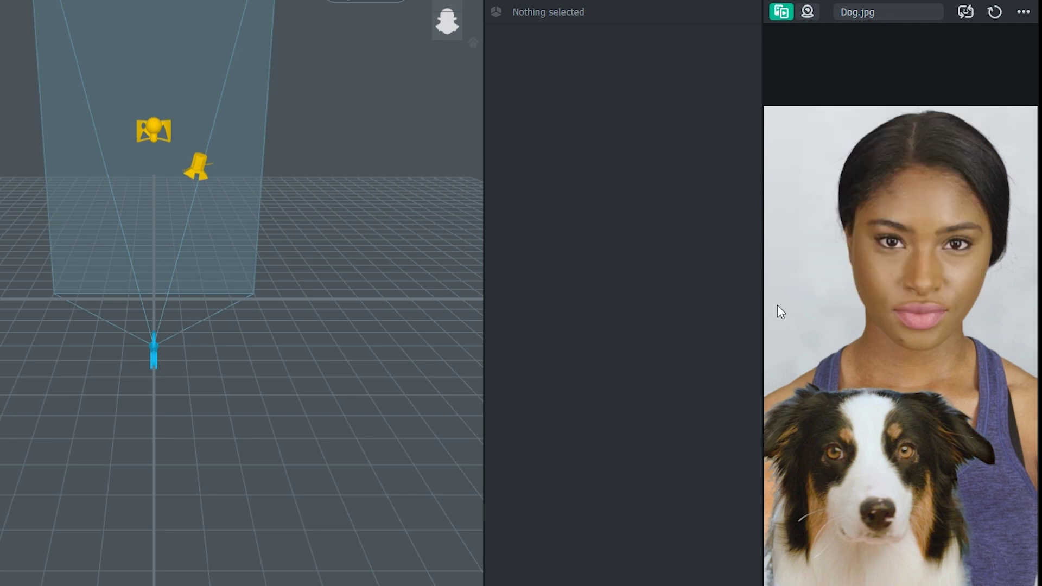
left_click(858, 16)
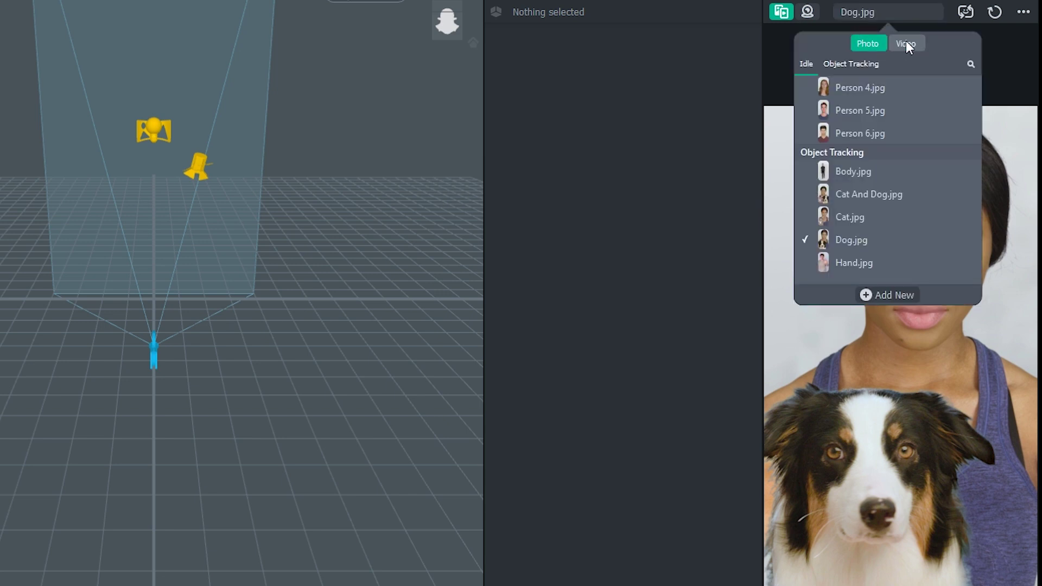
left_click(905, 44)
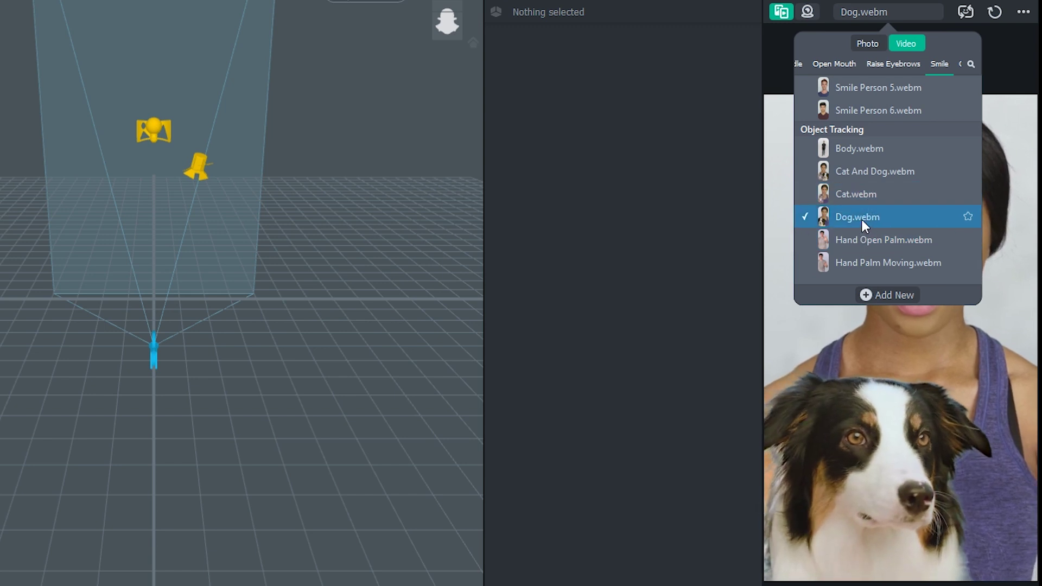
left_click(736, 232)
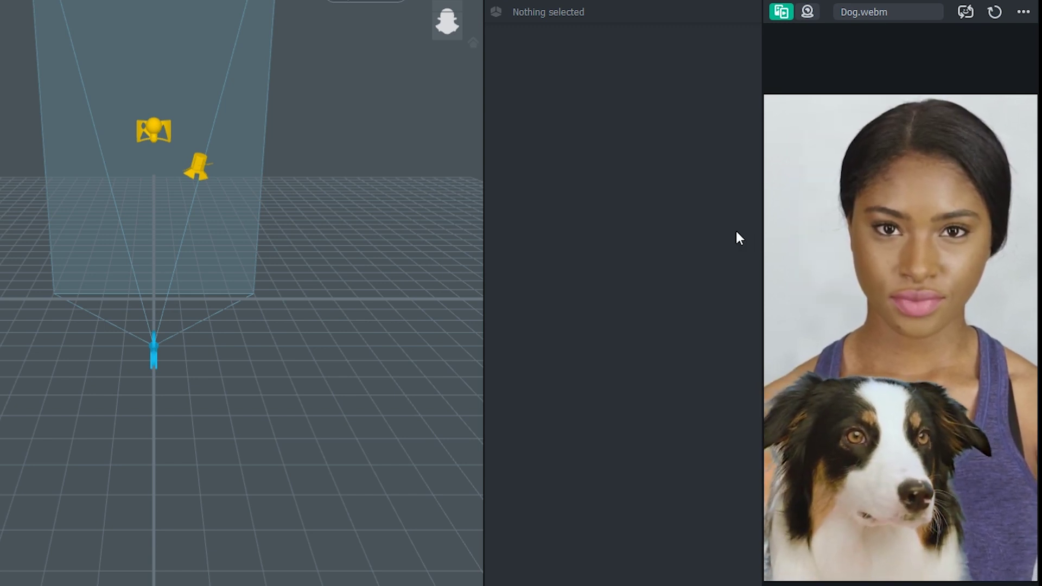
Step: Try the Cat.webm object tracking video as the preview source
left_click(869, 12)
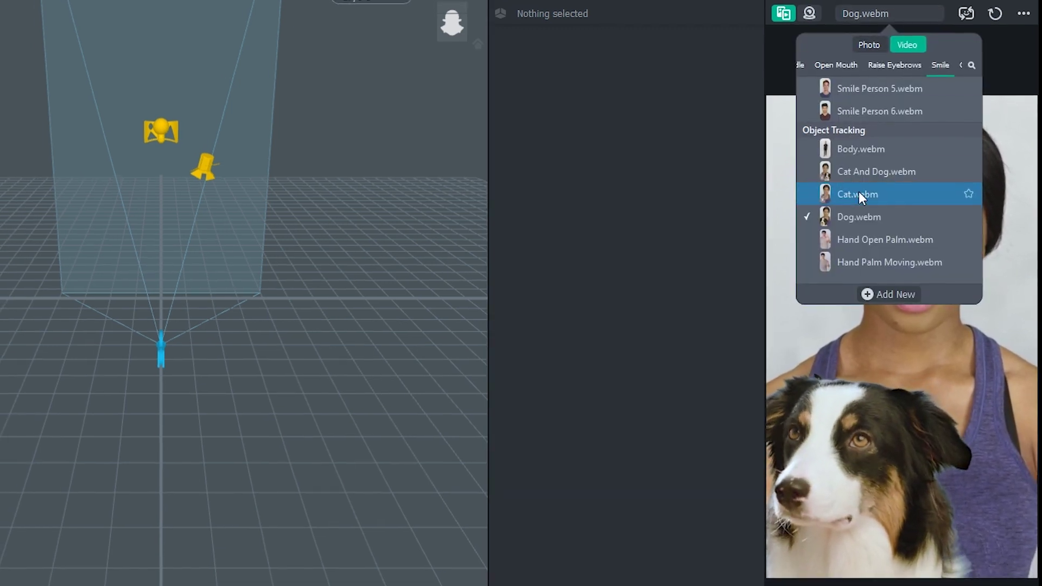
left_click(854, 193)
left_click(683, 212)
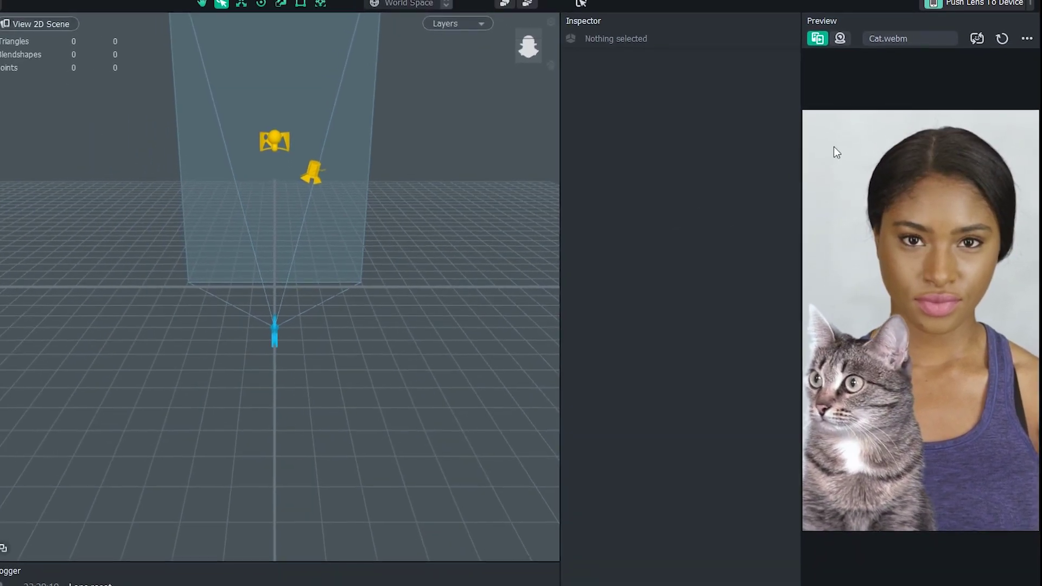
Step: Set the preview source to the Dog.webm video and pause its playback
left_click(884, 39)
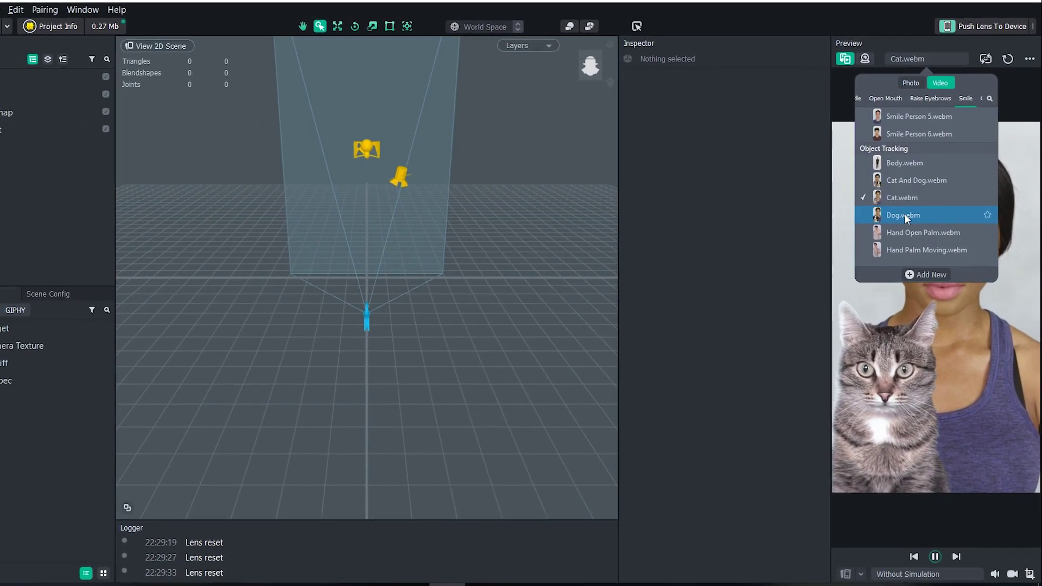
left_click(904, 215)
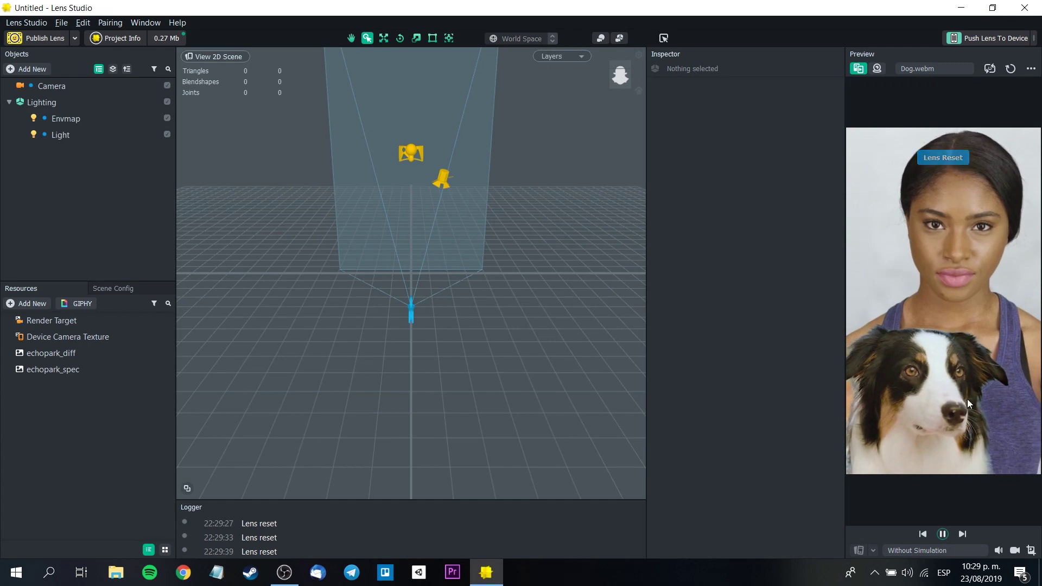
left_click(942, 534)
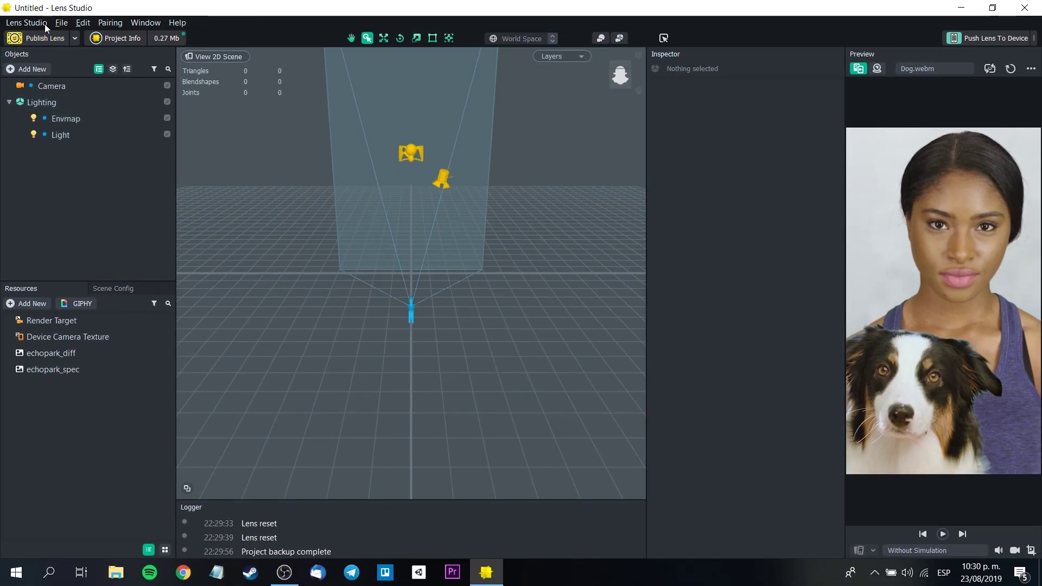
Step: Examine the project info settings and the current Lens size details
left_click(120, 40)
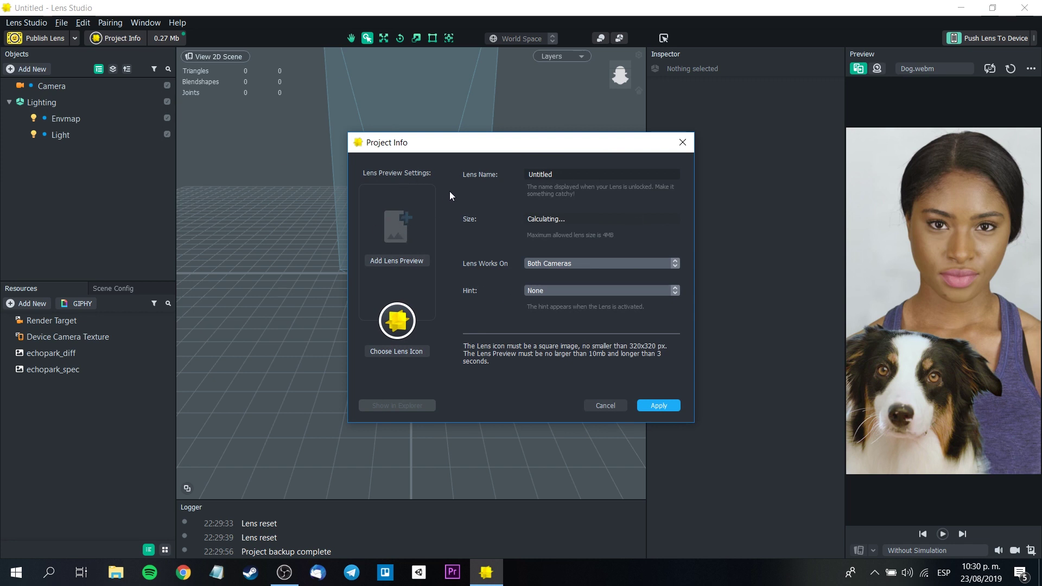
left_click(683, 143)
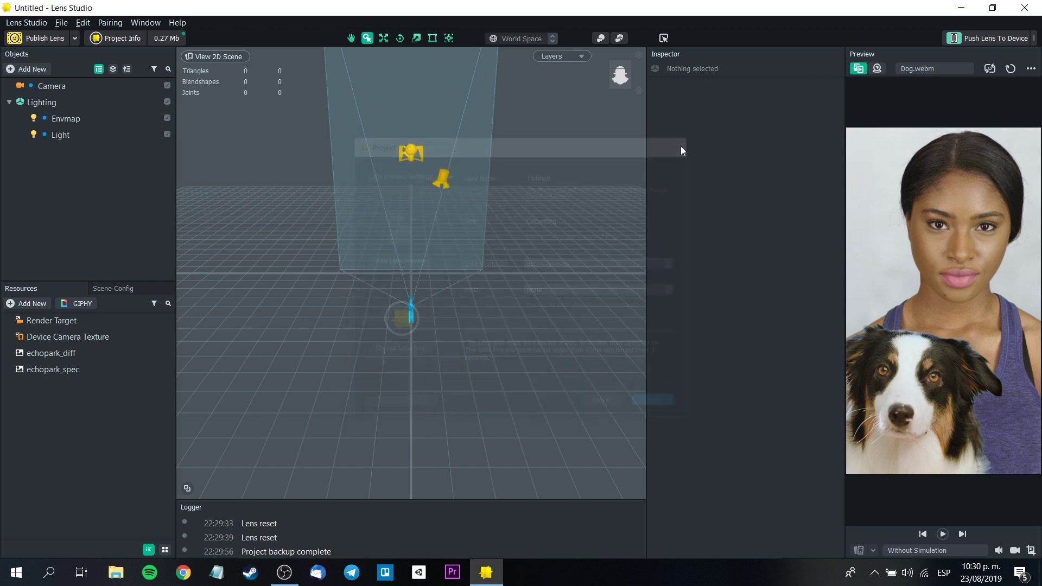
left_click(171, 39)
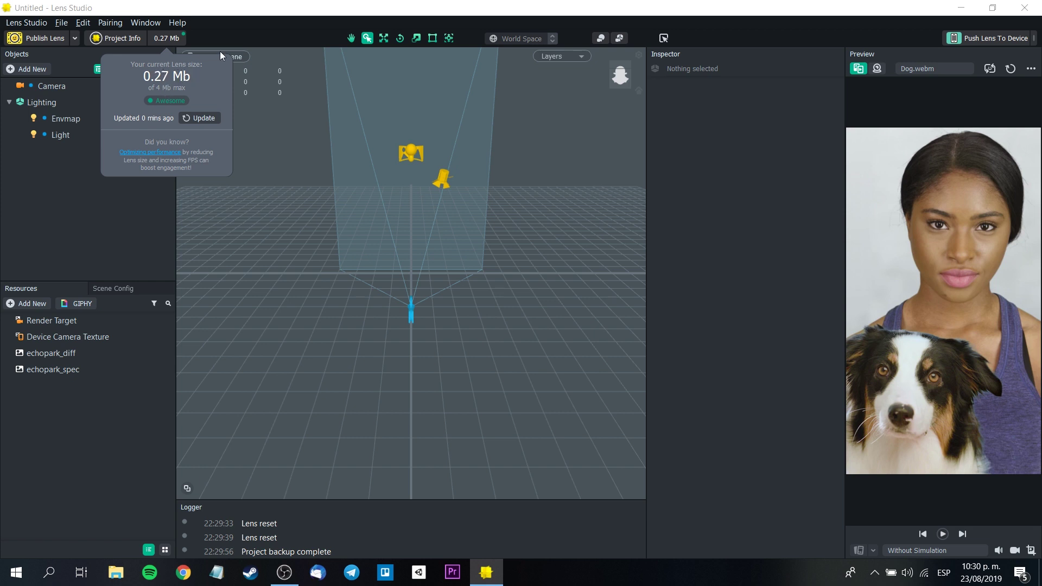
left_click(253, 30)
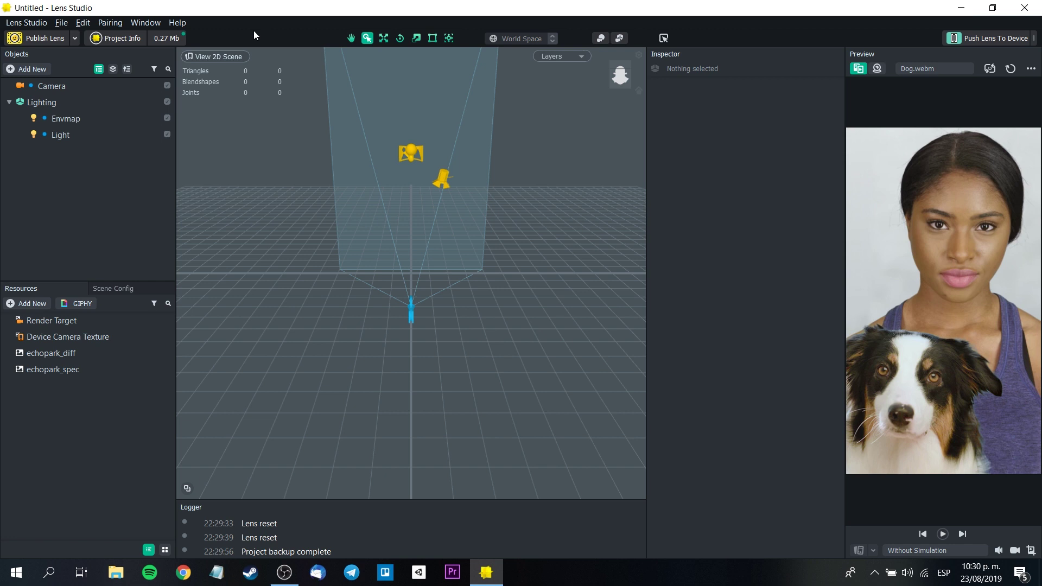
Step: Examine the Lens publishing options and the device pairing options
left_click(75, 38)
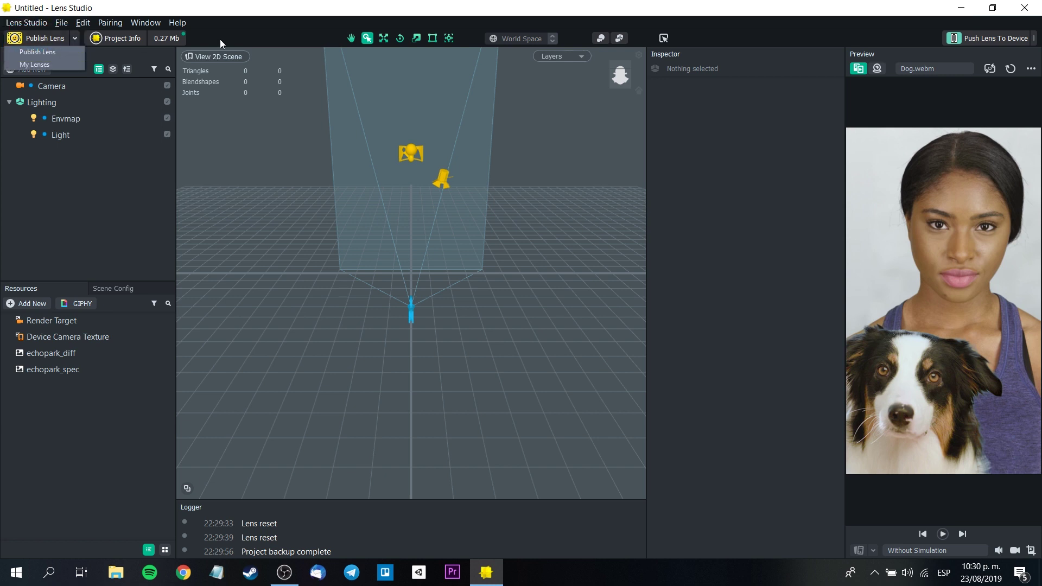
left_click(249, 34)
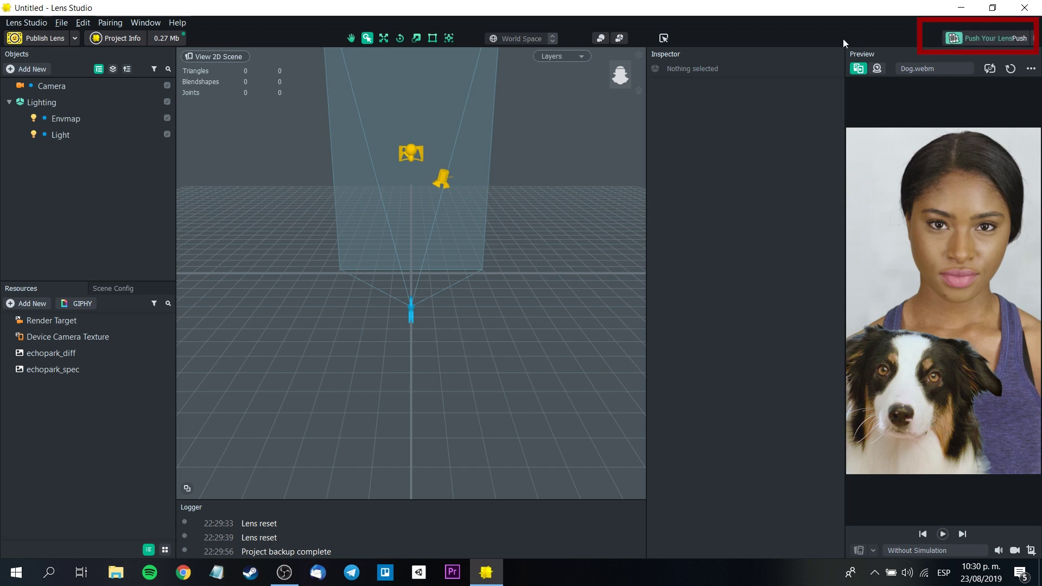
left_click(119, 22)
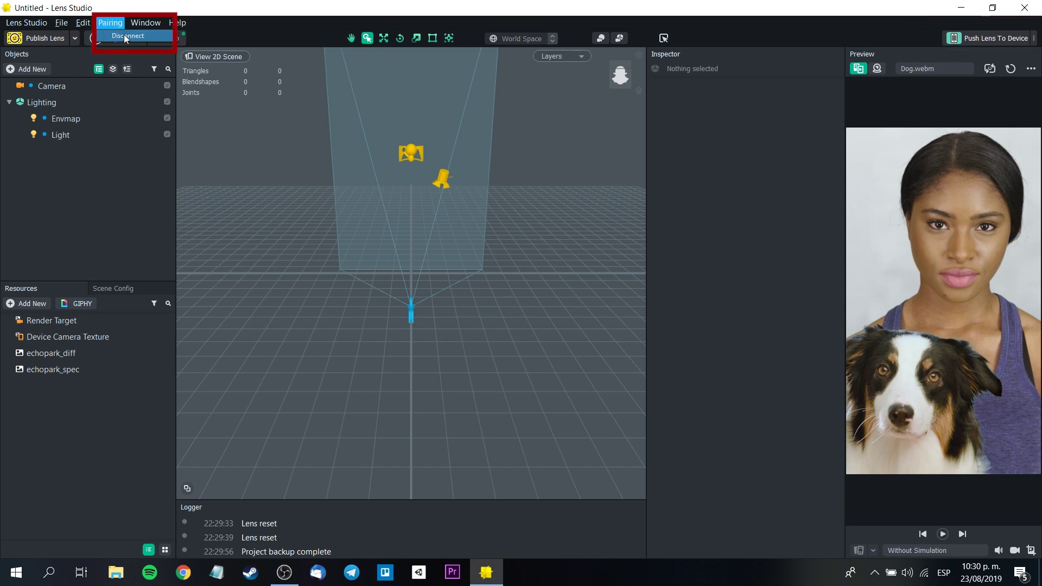
left_click(288, 22)
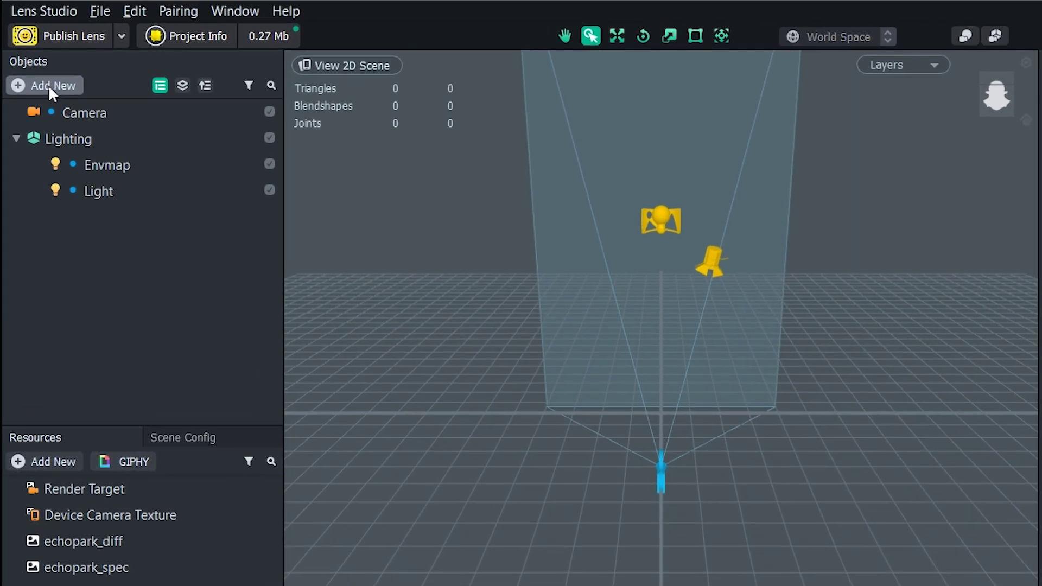
Step: Add a Dog Tracking object from the Object Tracking group to the scene
left_click(30, 70)
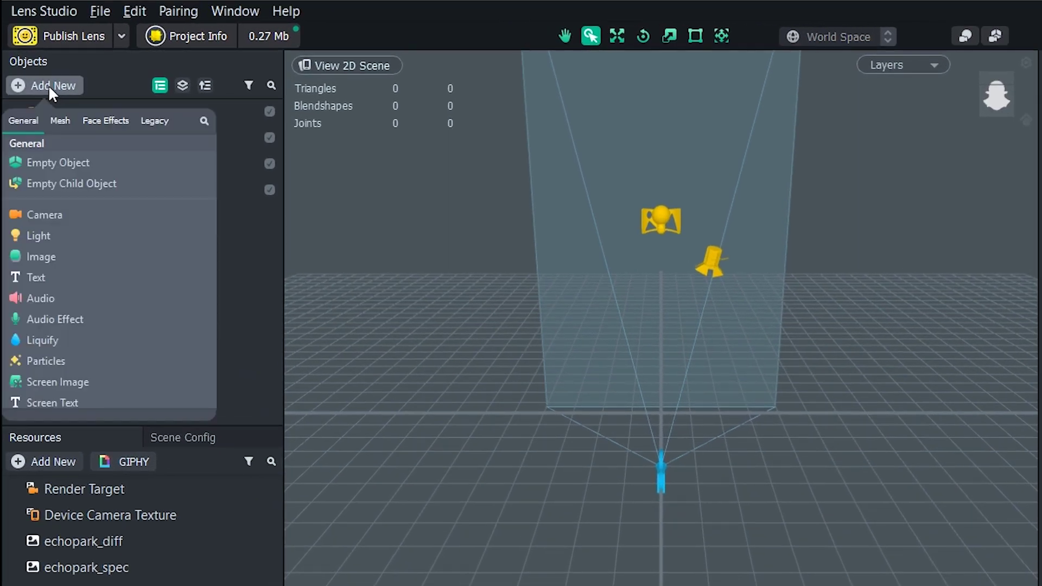
scroll(89, 223, "down", 3)
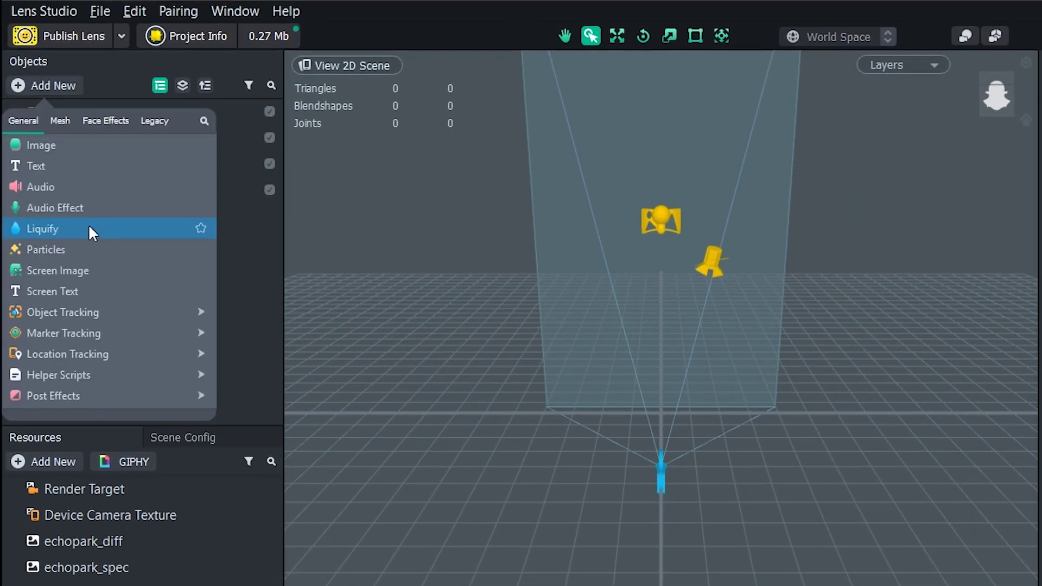
mouse_move(100, 249)
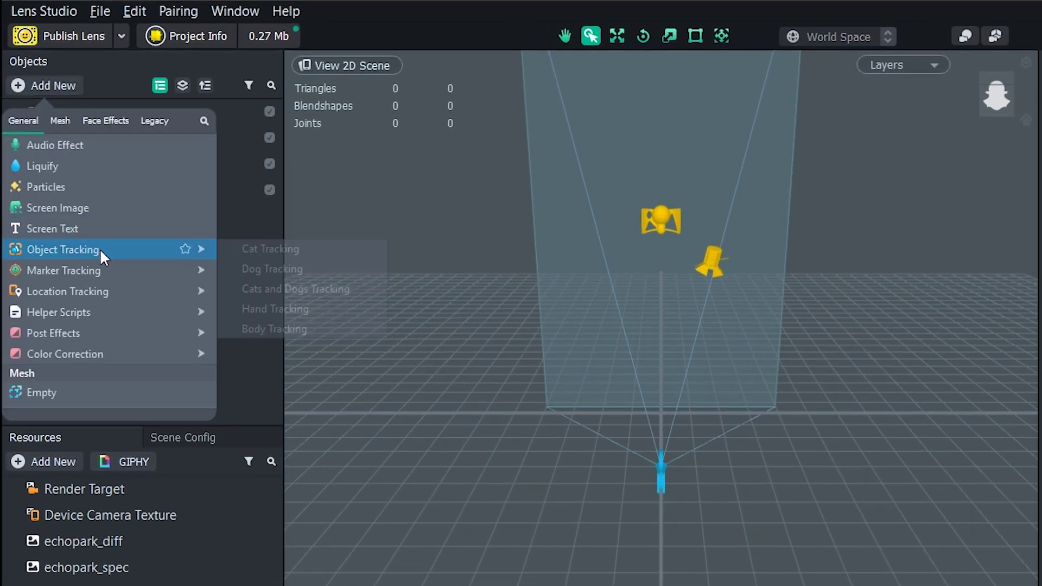
left_click(274, 269)
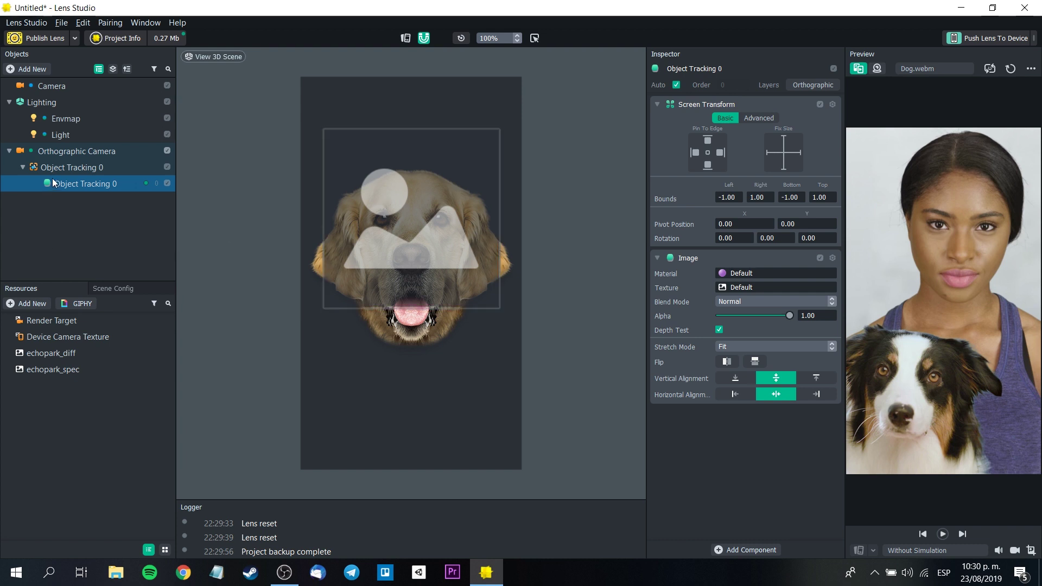
Step: Rename the parent tracking object under the Orthographic Camera as "perro nariz"
left_click(79, 165)
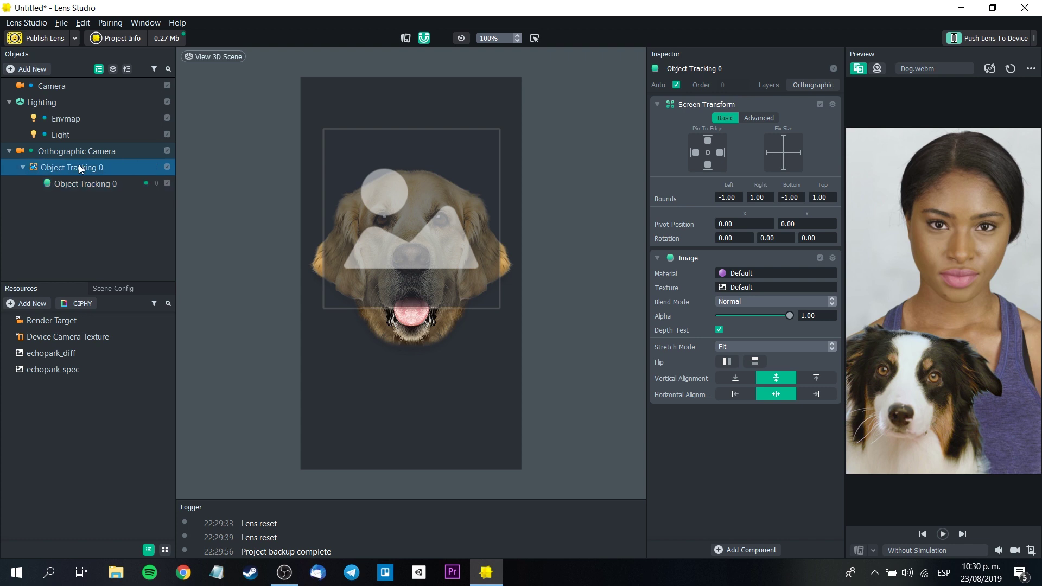
double_click(109, 164)
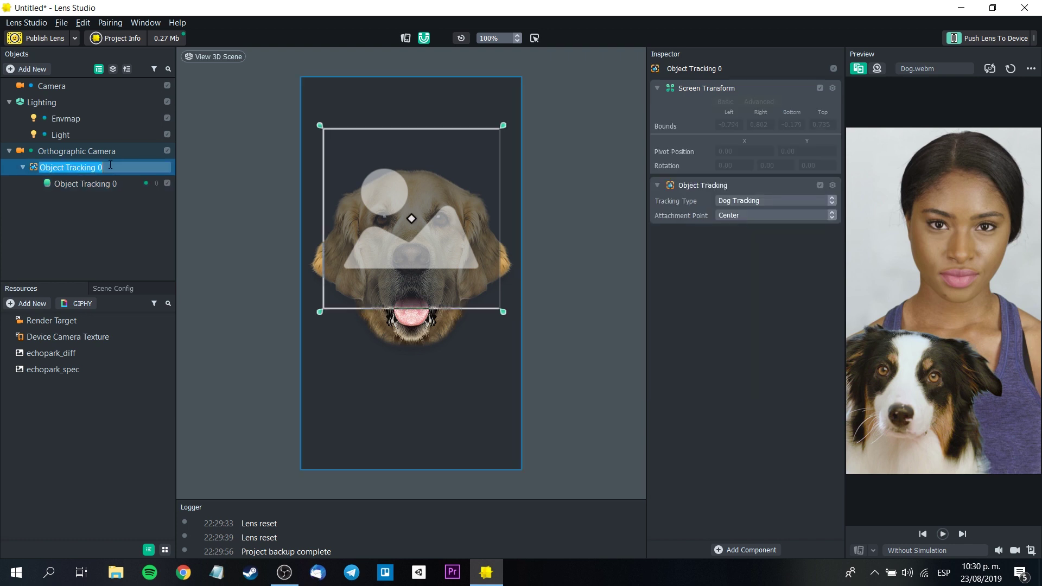
type("perro nariz")
key("Return")
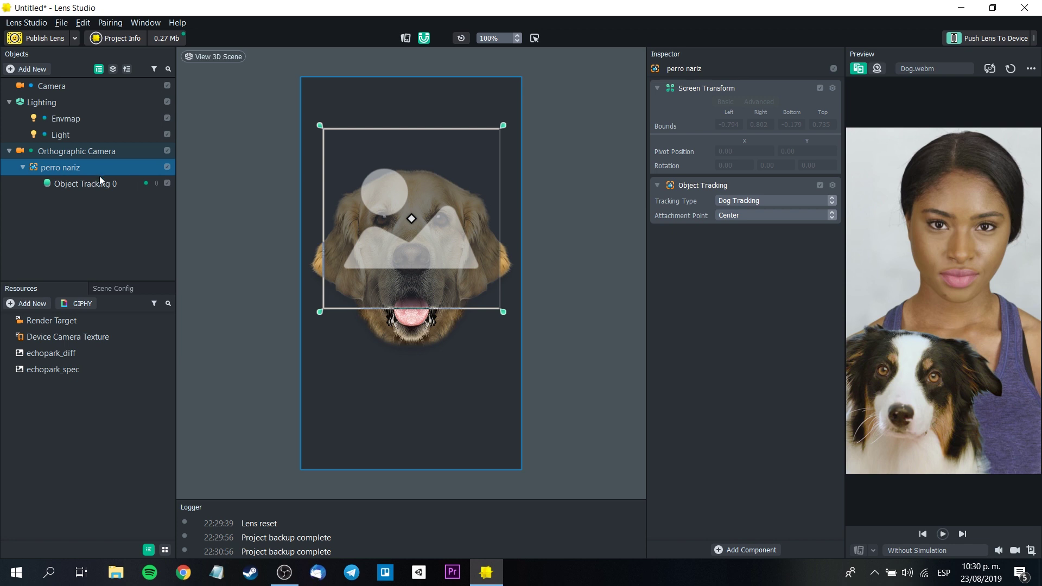
Step: Rename the child image of the tracking object as "perro nariz" as well
left_click(99, 177)
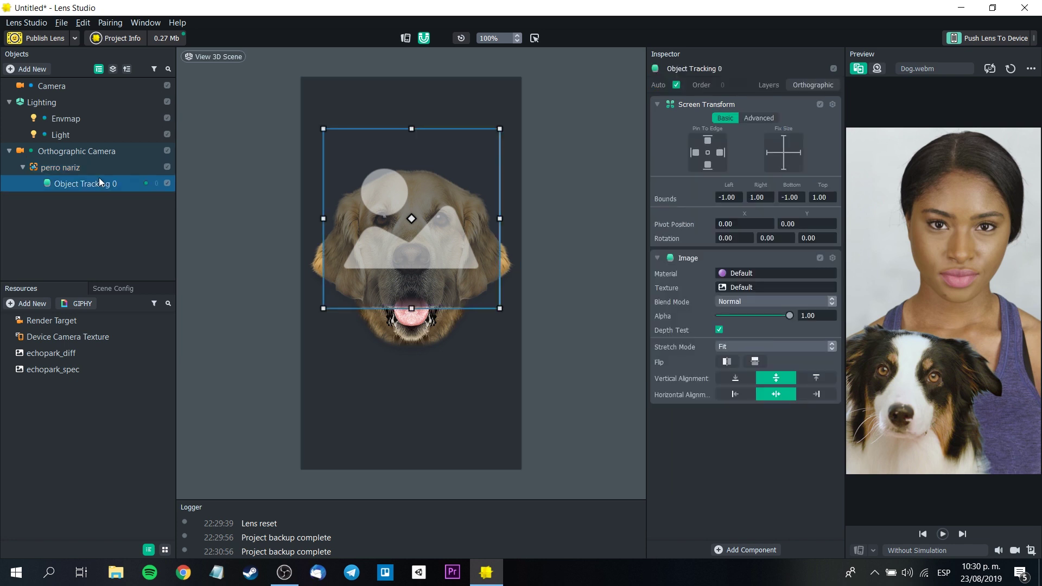
double_click(93, 183)
type("perro nariz")
key("Return")
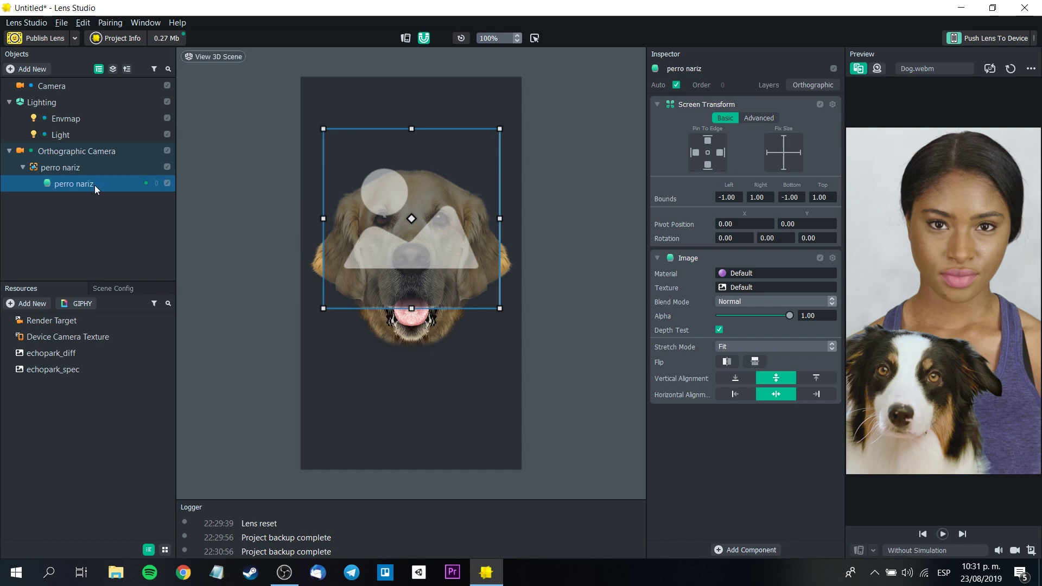
Step: Set the attachment point of the parent perro nariz tracking object to Nose
left_click(73, 161)
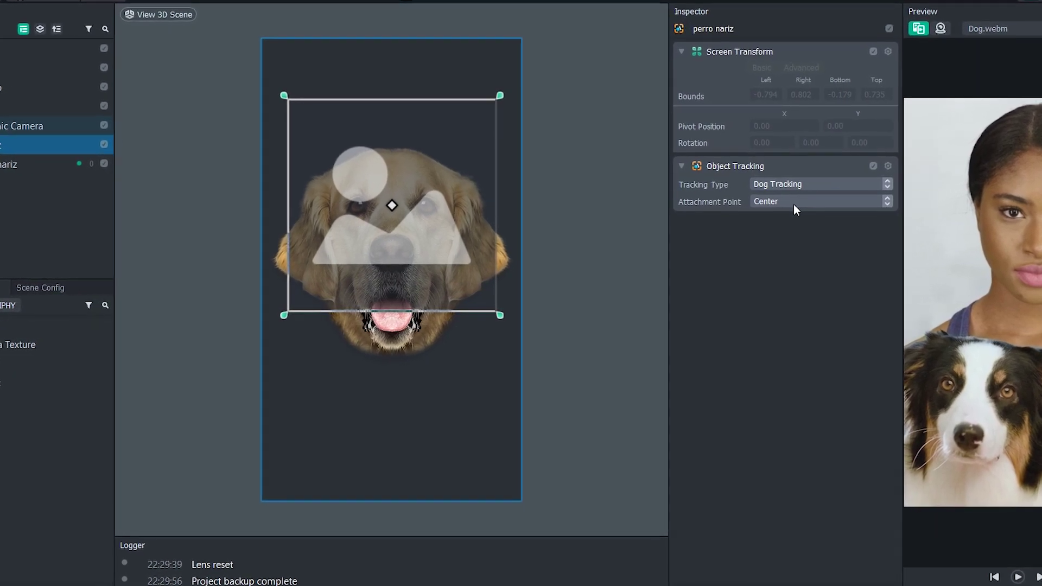
left_click(793, 203)
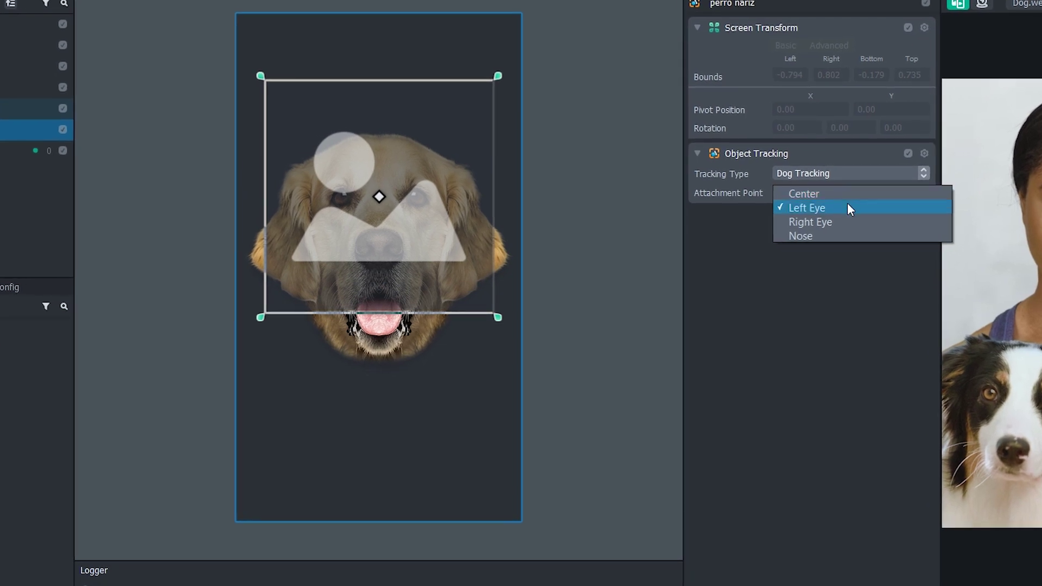
left_click(851, 237)
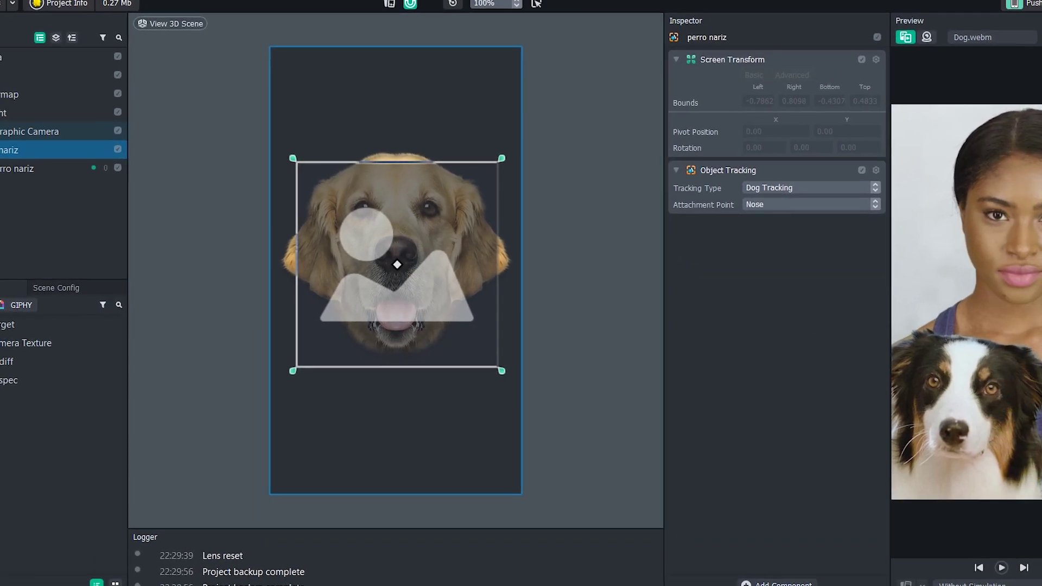
Step: Import perro-conejo-nariz.png from the Lens Studio DOg material folder and assign it as the texture of the child perro nariz image
left_click(54, 182)
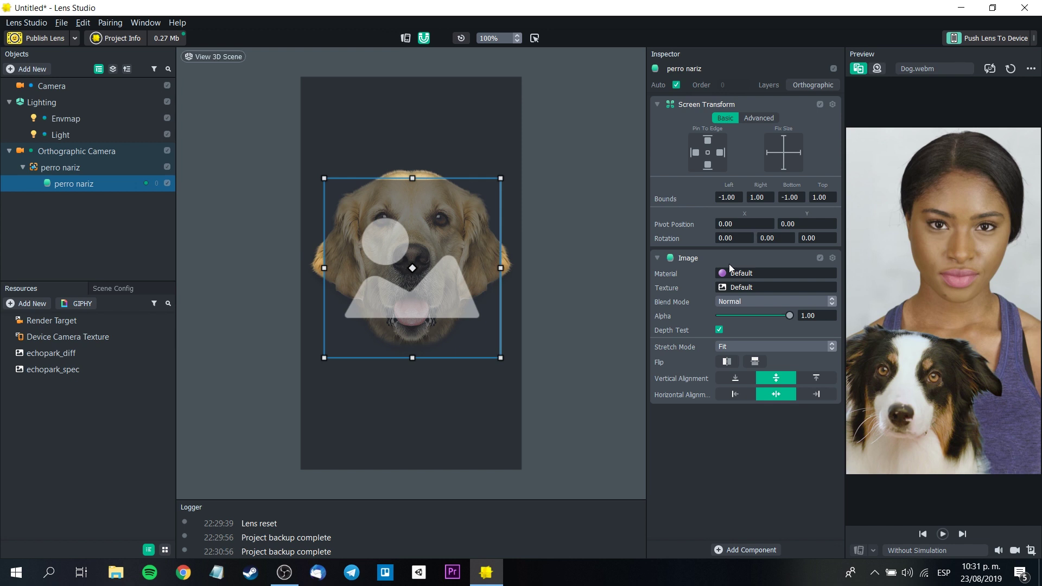
left_click(745, 287)
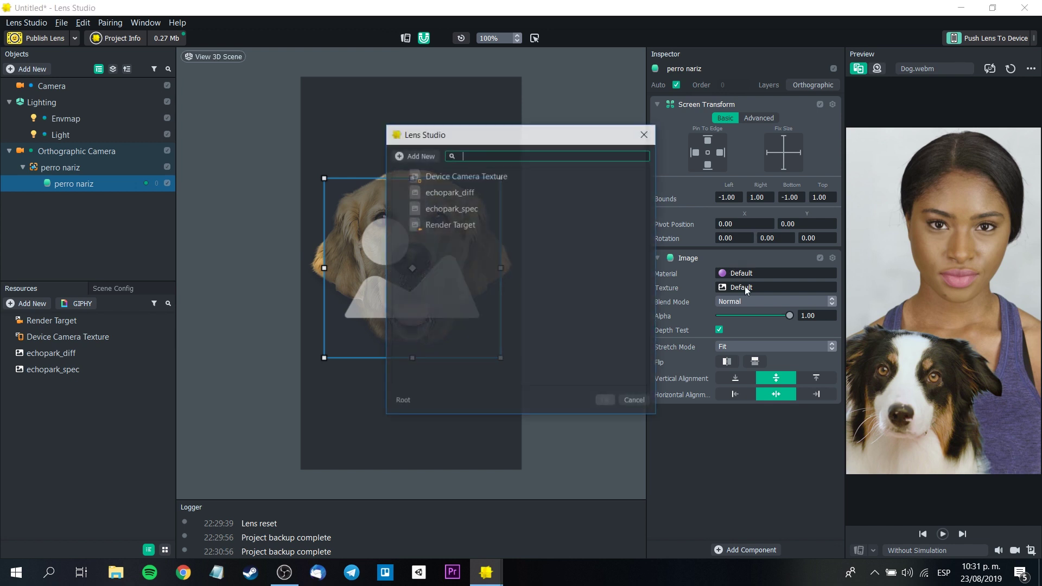
left_click(408, 157)
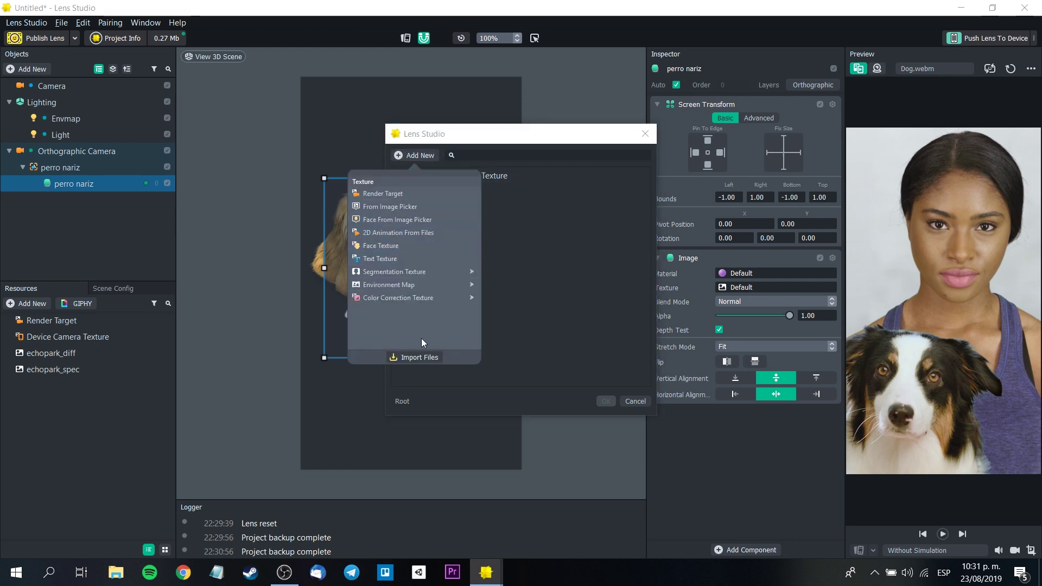
left_click(432, 356)
left_click(598, 195)
type("D:\\Proyecto Emiliusvgs\\Lens Studio DOg\\material")
key("Return")
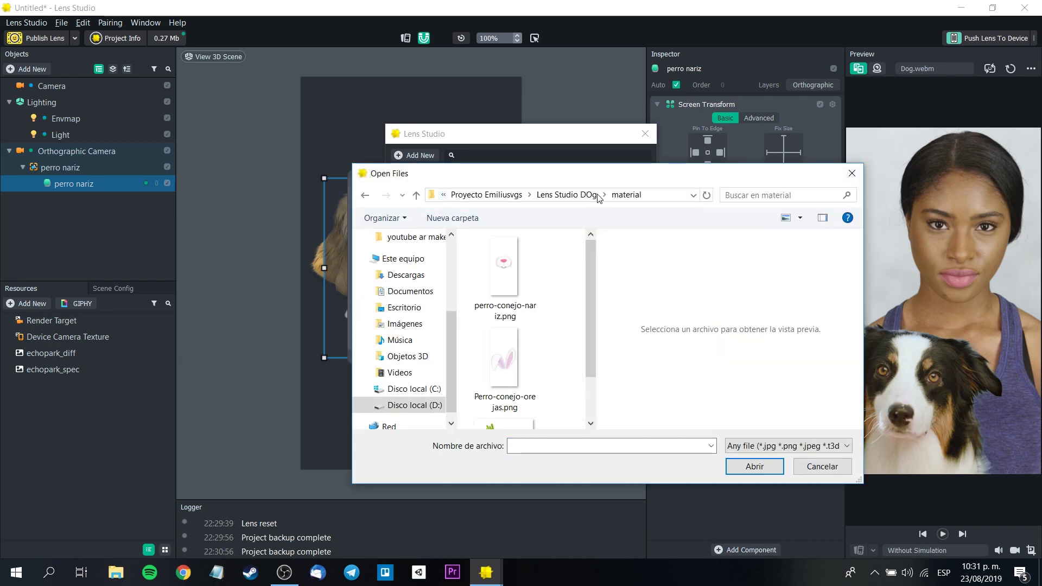
left_click(505, 274)
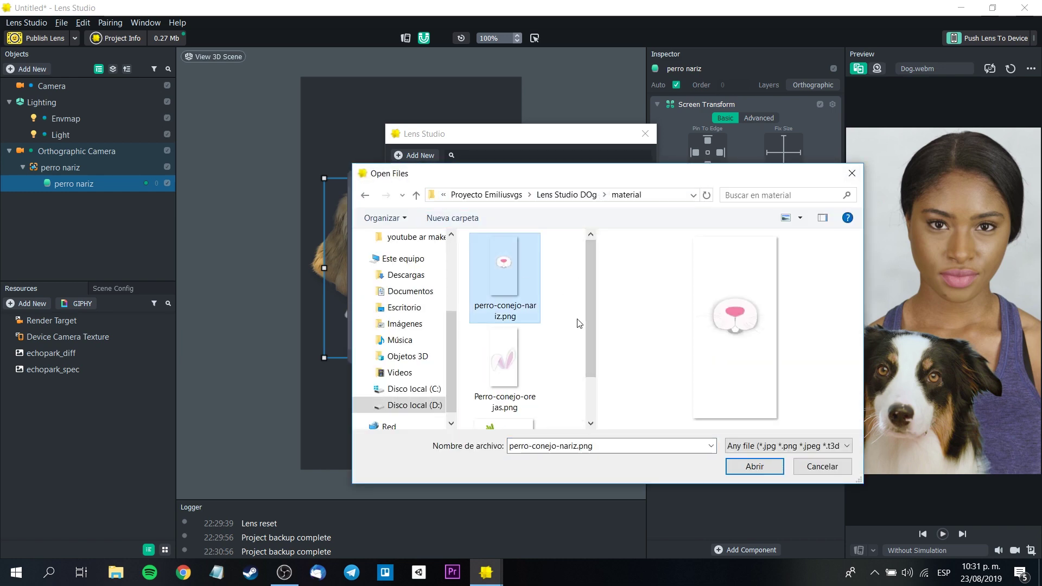
left_click(754, 467)
left_click(605, 401)
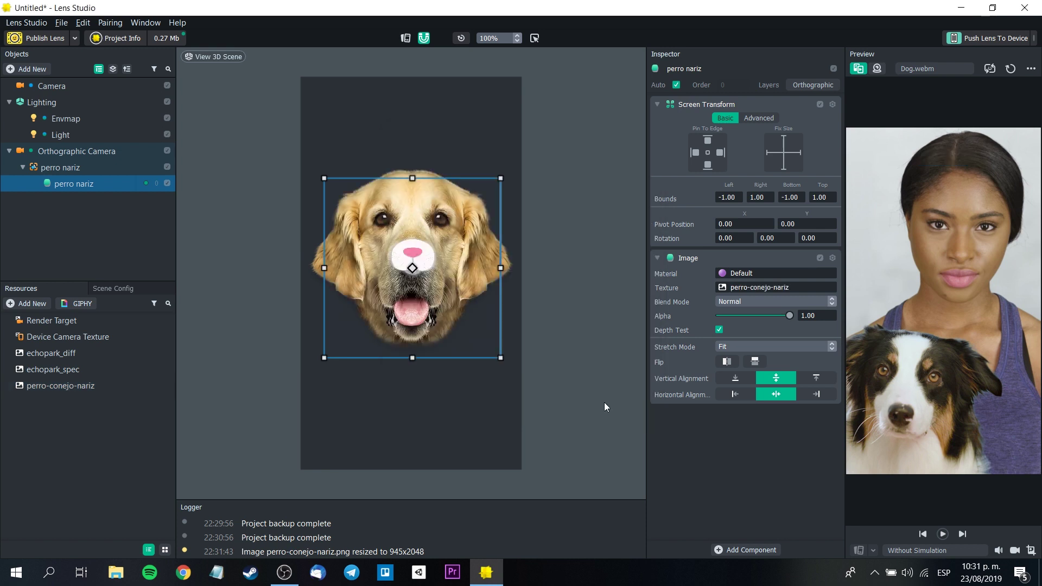
Step: Play the dog preview video to check how the nose image follows the dog's nose, and pause it
scroll(410, 261, "up", 3)
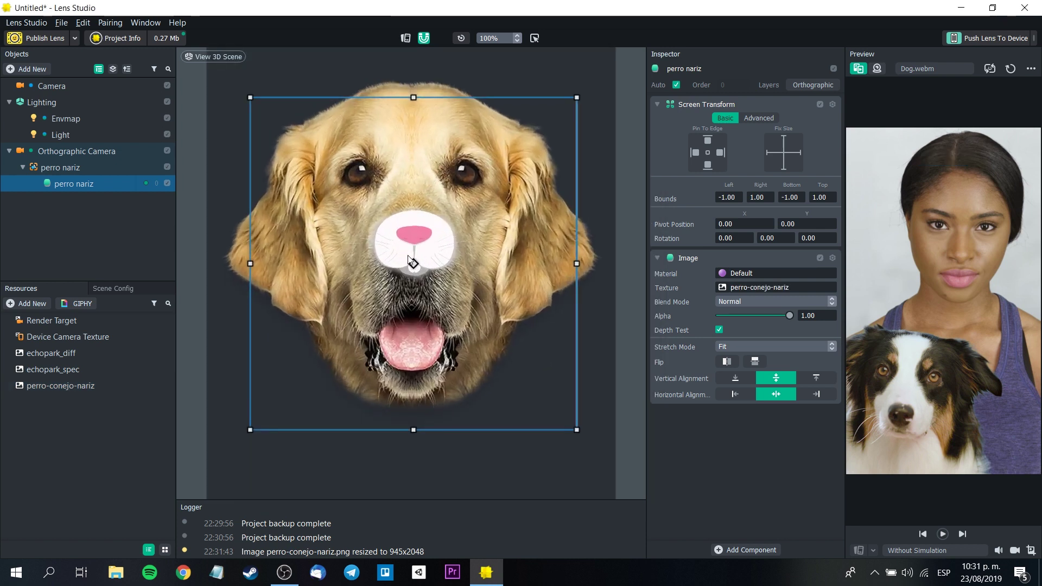
left_click(943, 535)
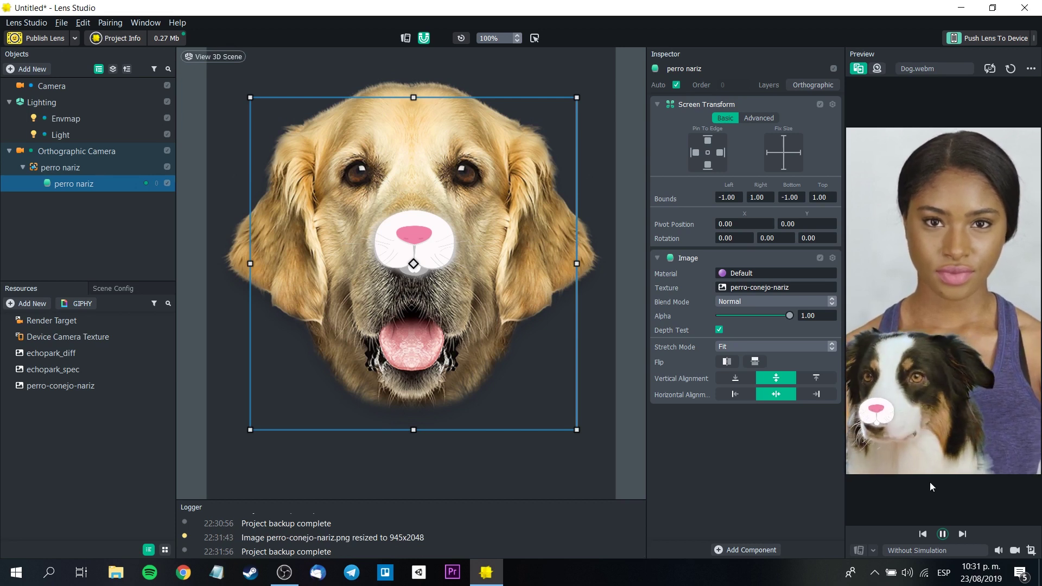
left_click(942, 534)
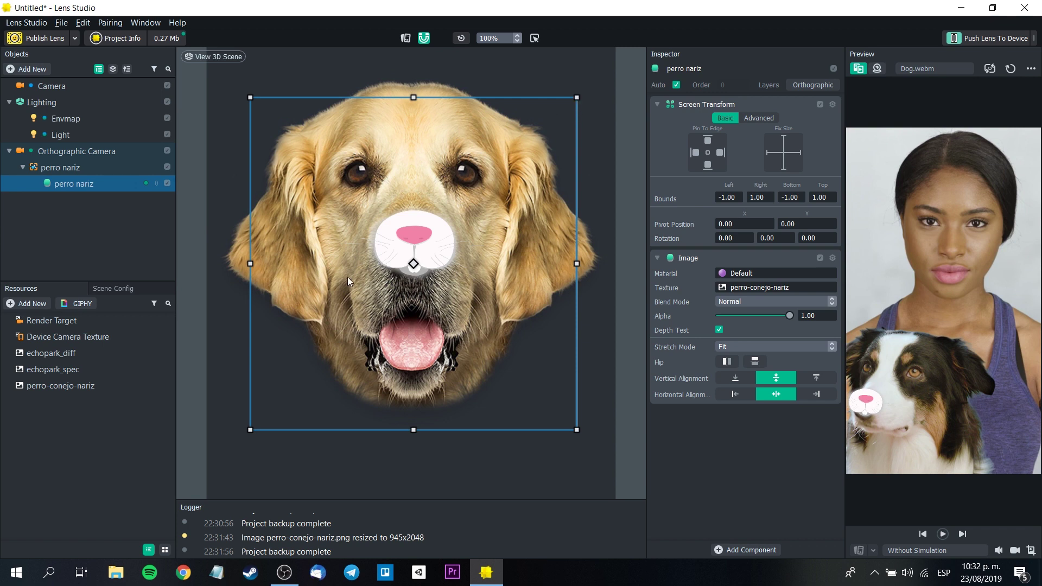
Step: Enlarge the nose image and lower it over the dog's nose, to bounds of about -1.68, 1.68, -1.76 and 1.40, and check it in the preview
left_click(60, 168)
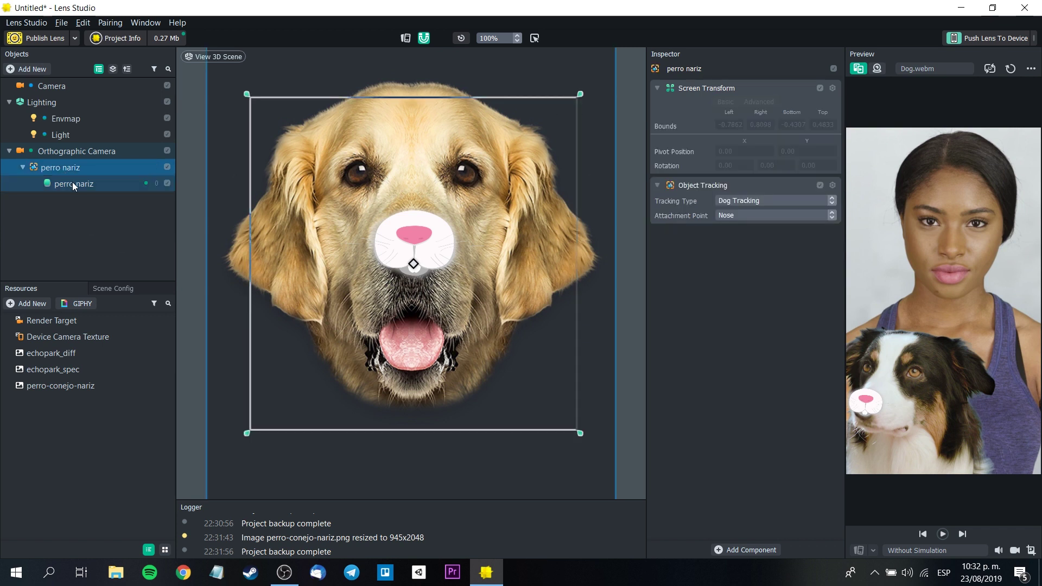
left_click(73, 184)
left_click_drag(588, 93, 511, 363)
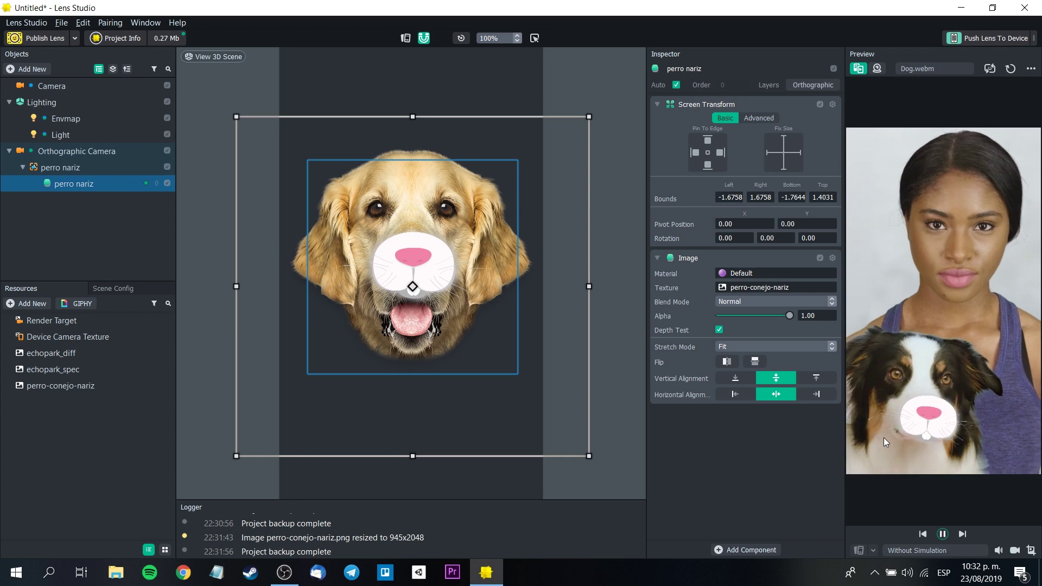
left_click(945, 533)
left_click(624, 282)
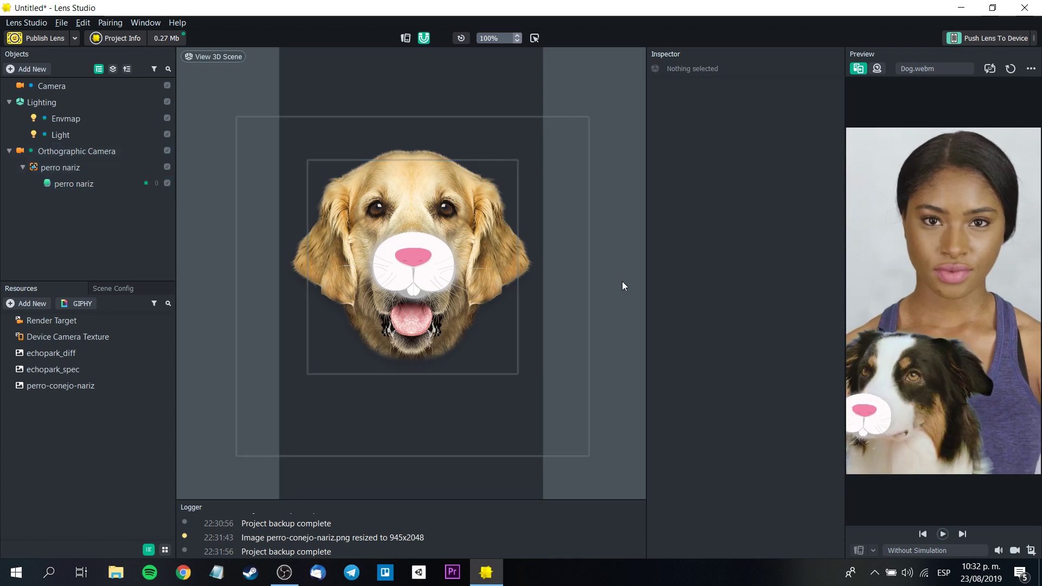
Step: Add a second Dog Tracking object from the Object Tracking group to the scene
left_click(12, 69)
mouse_move(68, 172)
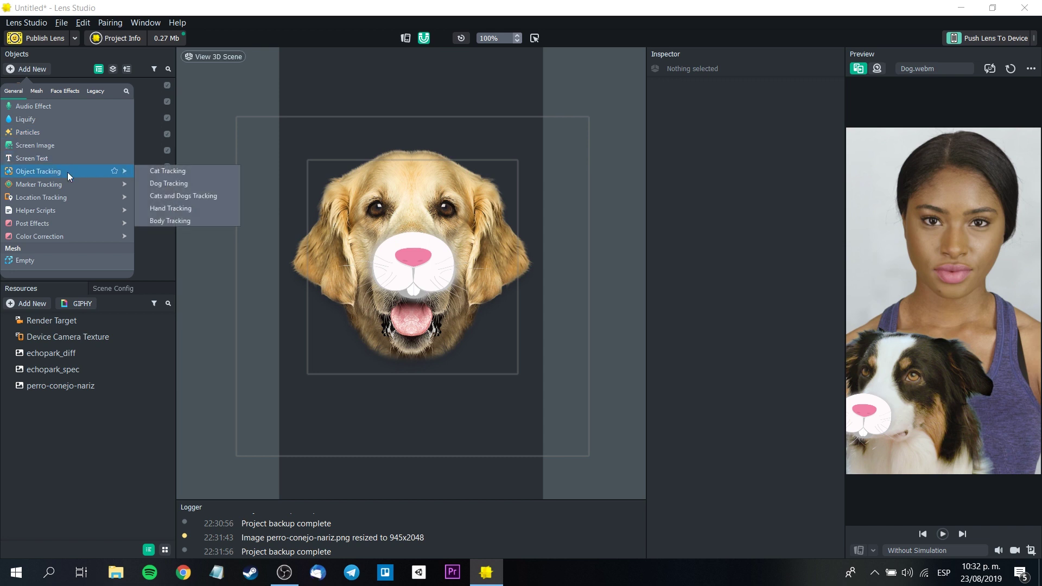
left_click(169, 184)
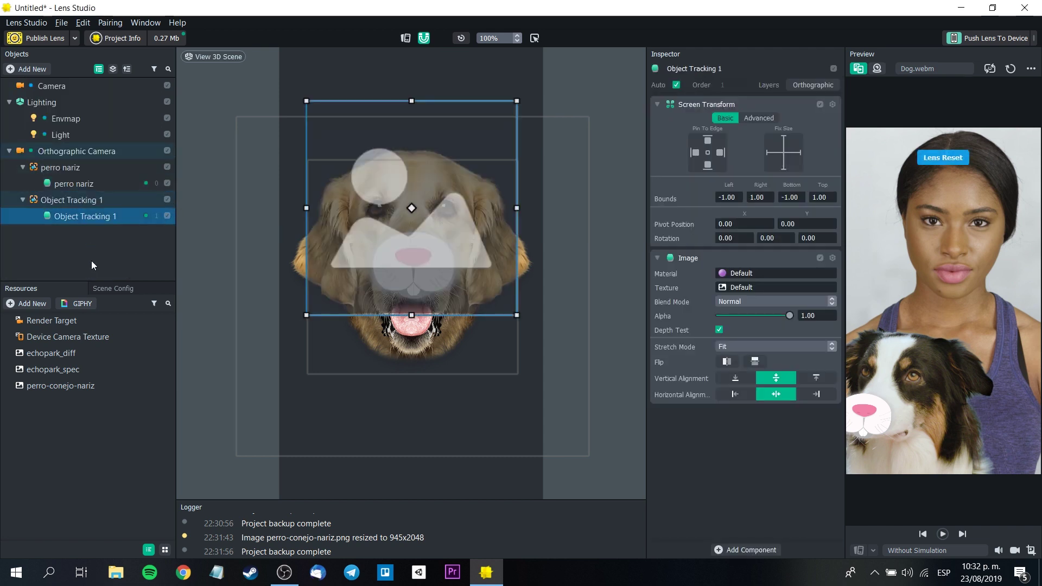
left_click(91, 252)
Step: Rename the new parent tracking object as "perro orejas"
left_click(94, 200)
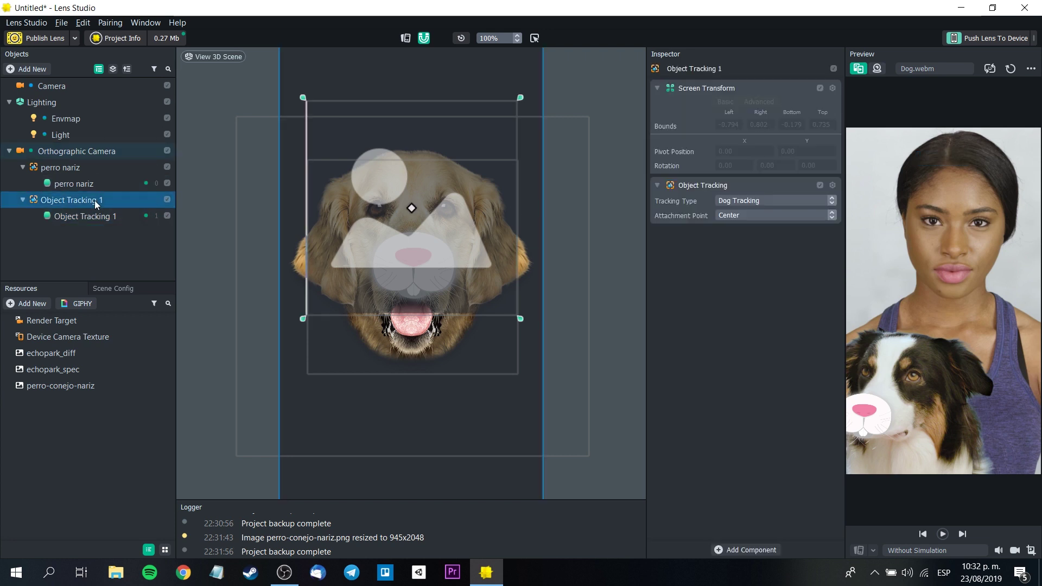
left_click(95, 200)
type("perro orejas")
key("Return")
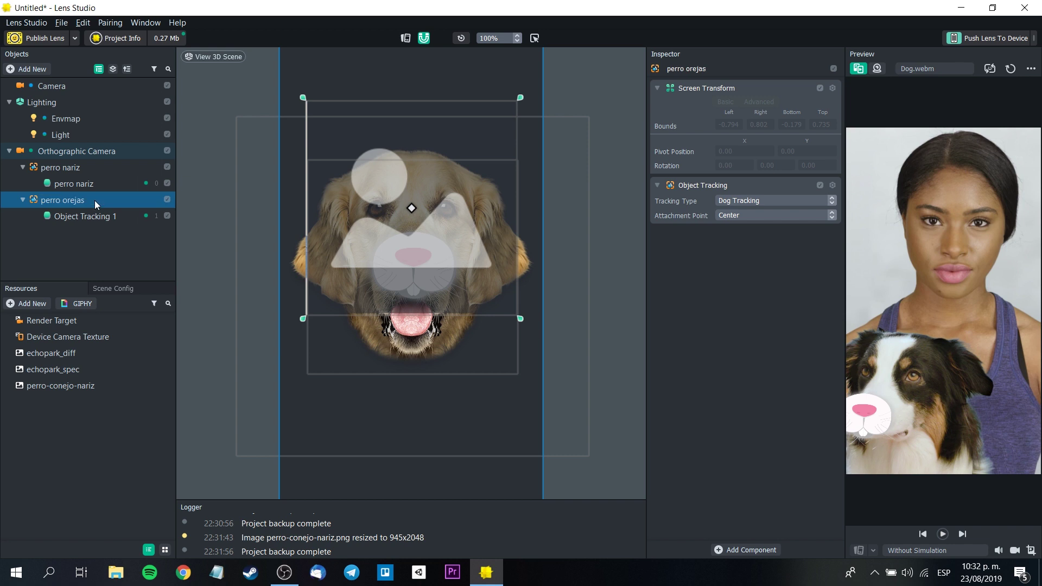
Step: Rename the child image of the new tracking object as "perro orejas" as well
left_click(90, 217)
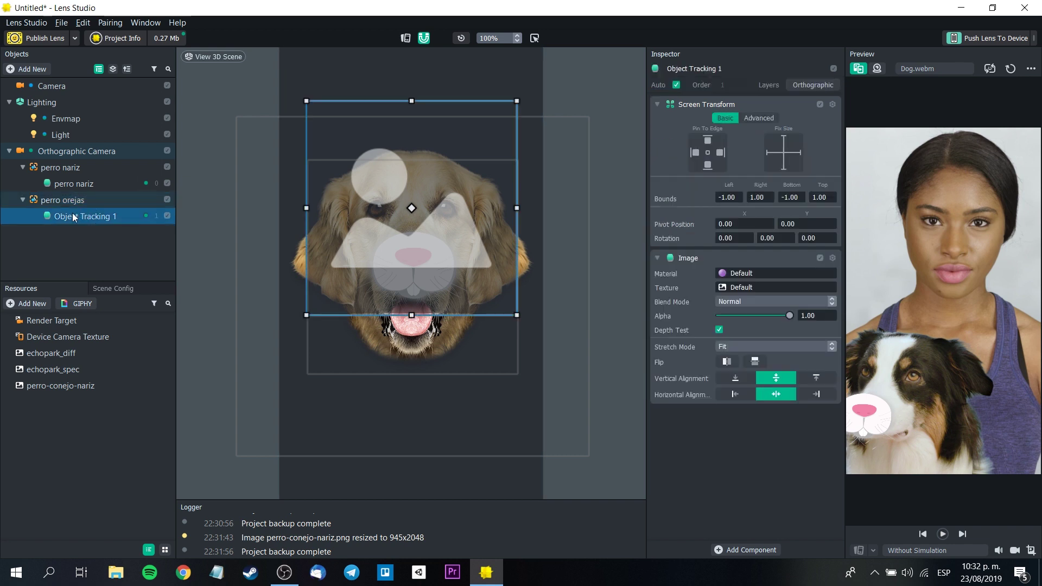
double_click(72, 217)
type("per")
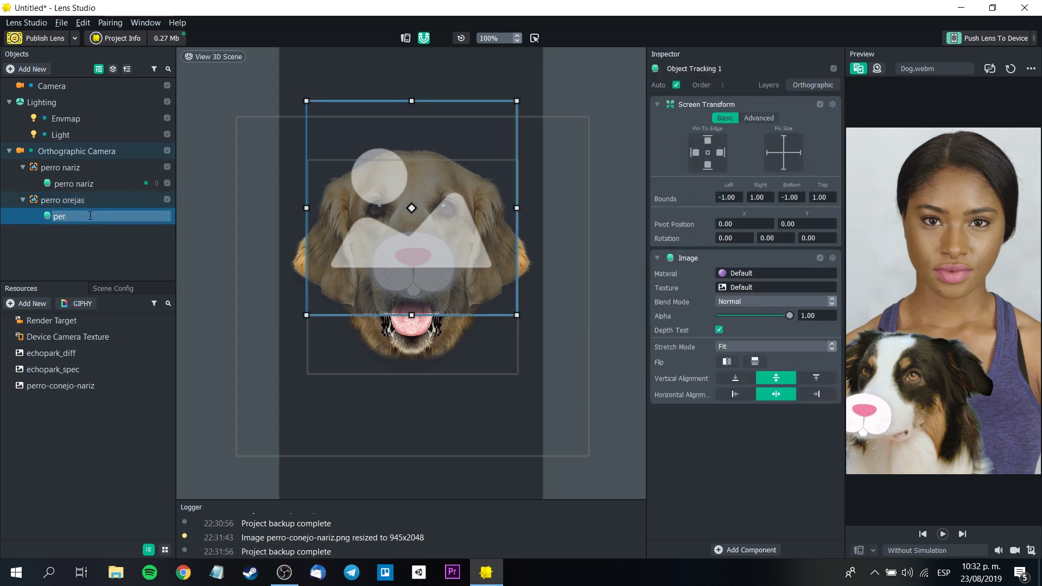
type("ro orej")
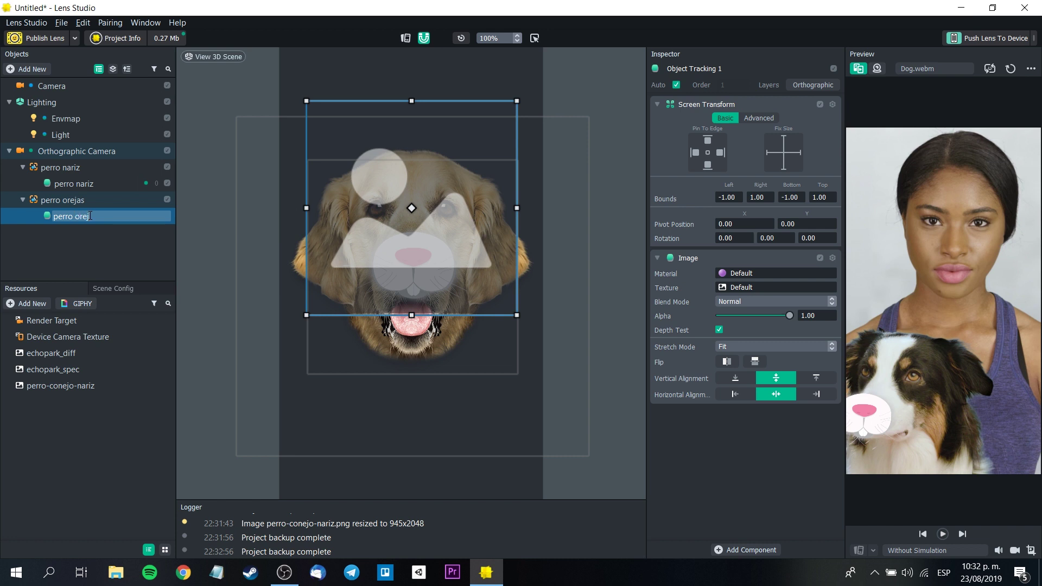
type("as")
key("Return")
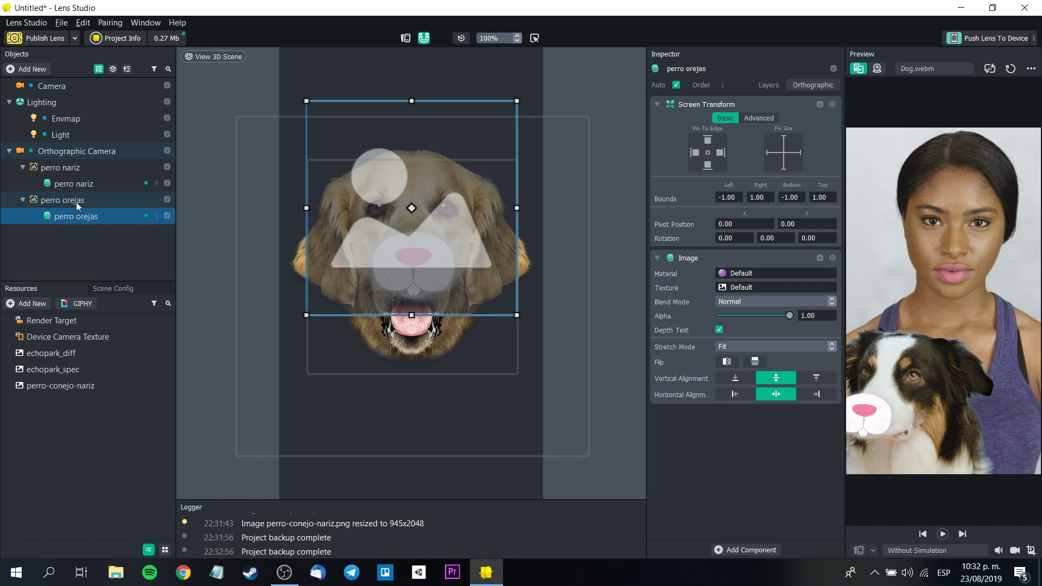
left_click(108, 249)
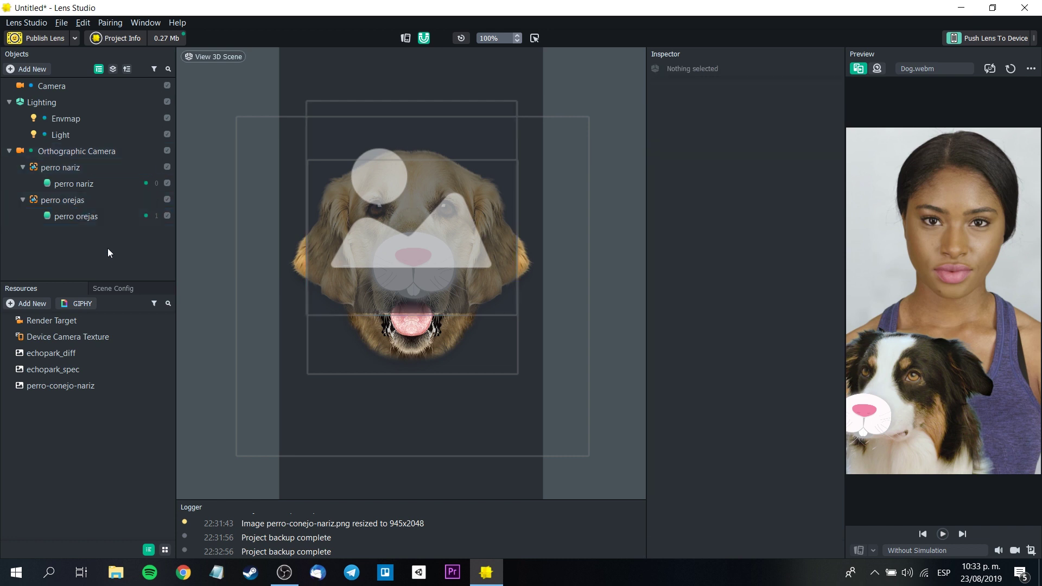
Step: Hide the child perro nariz image and move the child perro orejas image up, to bounds of about -0.99, 1.01, -0.23 and 1.77
left_click(167, 183)
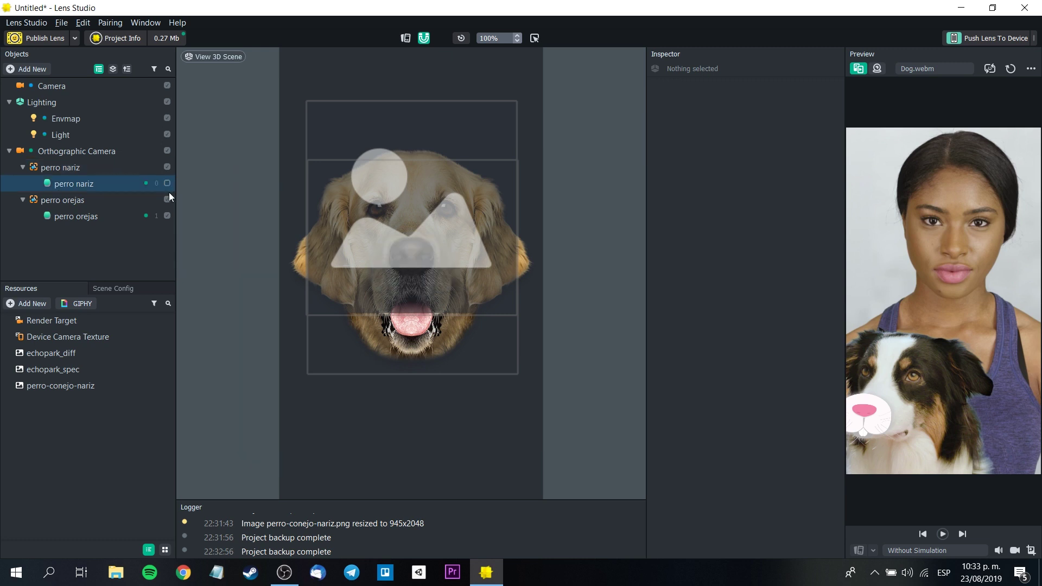
left_click(111, 207)
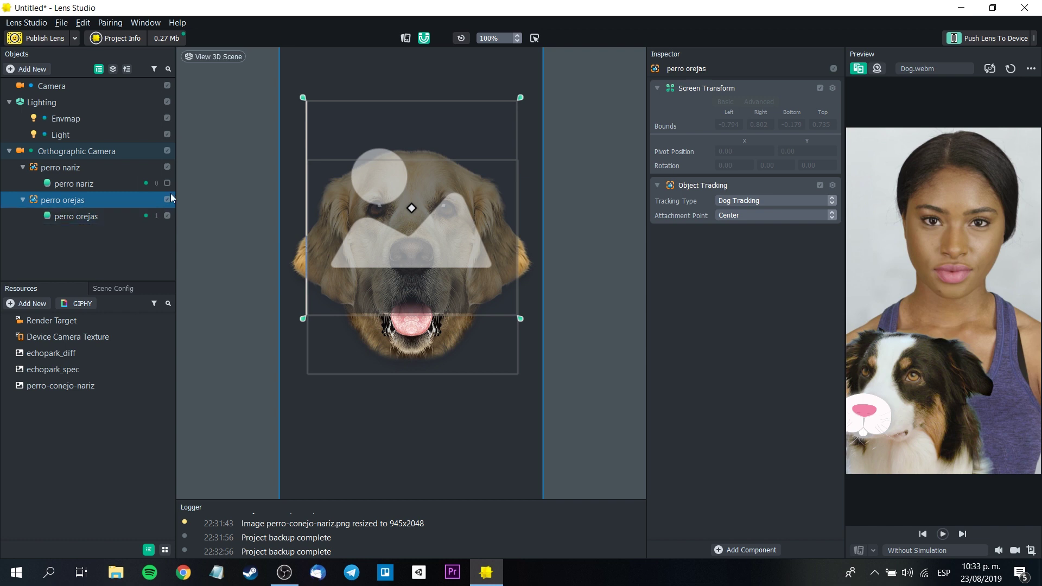
left_click(750, 214)
left_click(751, 216)
left_click(94, 219)
left_click_drag(418, 200, 434, 136)
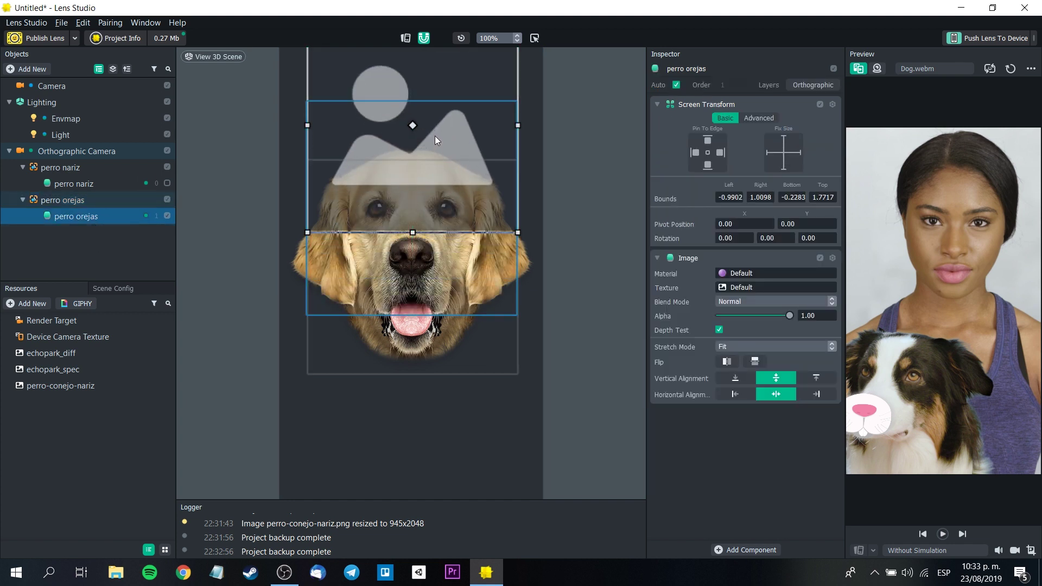
Step: Import Perro-conejo-orejas.png and assign it as the texture of the child perro orejas image
left_click(730, 288)
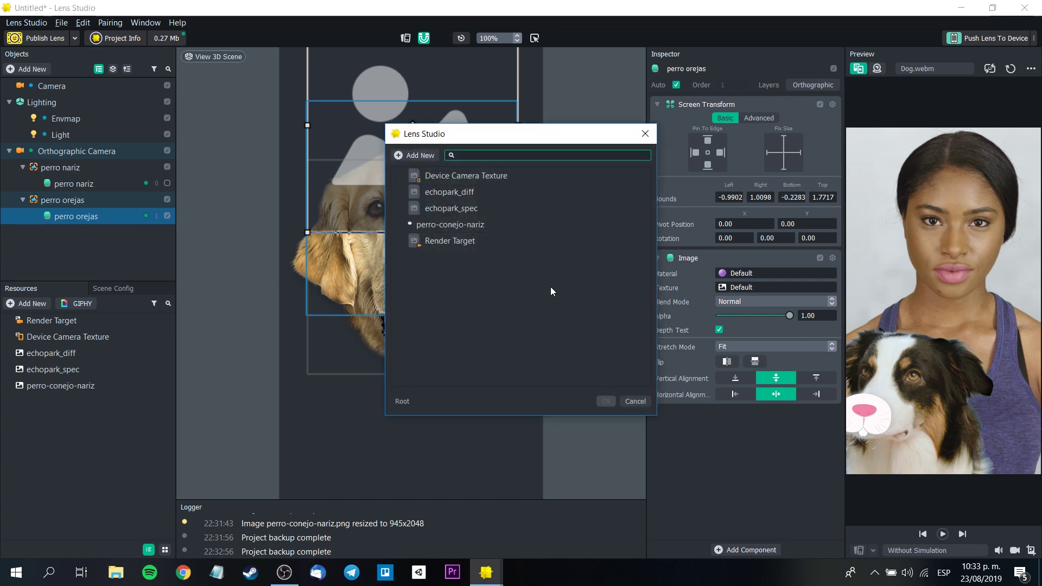
left_click(415, 155)
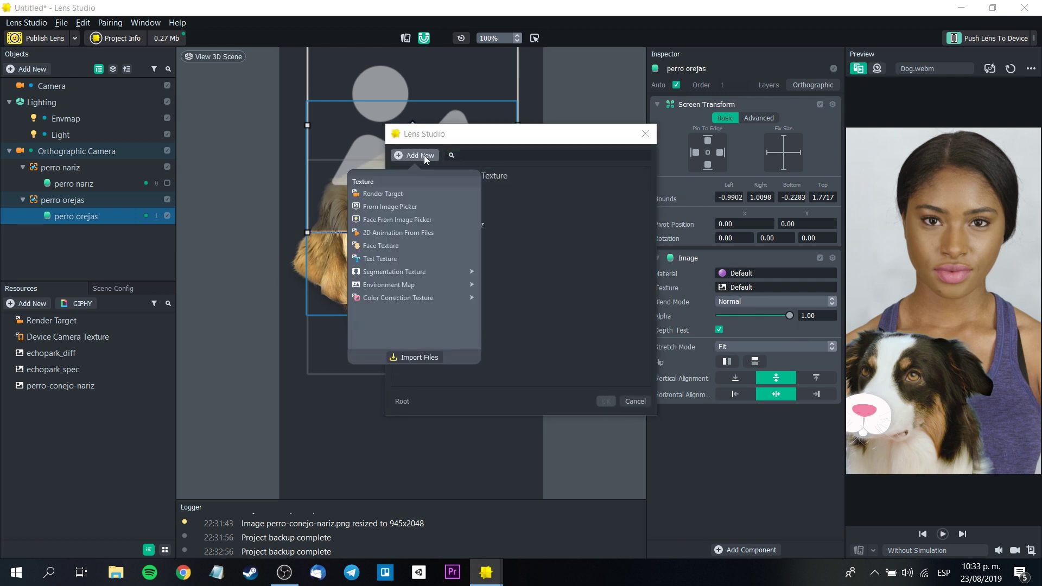
left_click(425, 356)
left_click(505, 364)
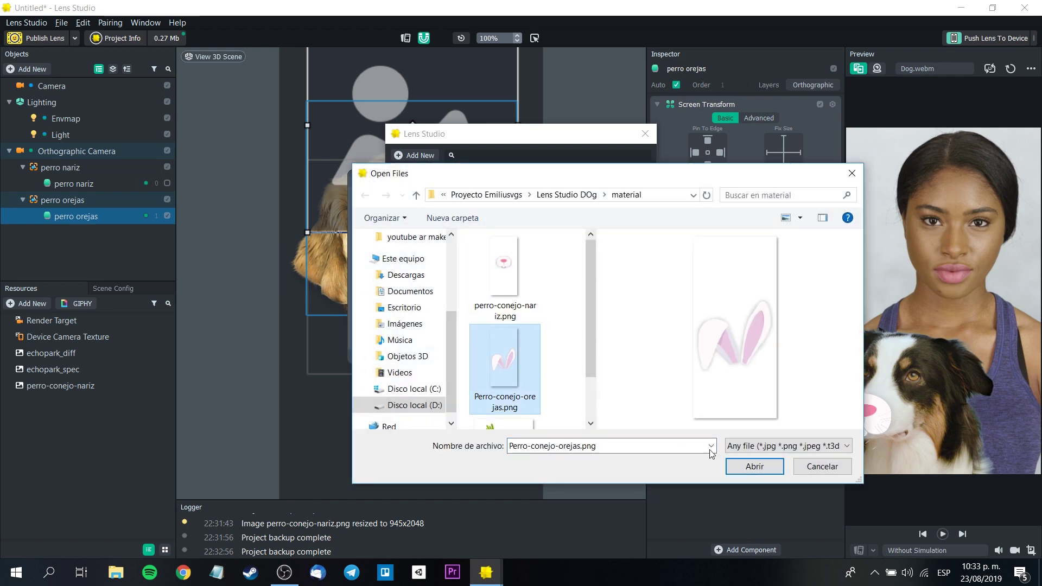
left_click(754, 466)
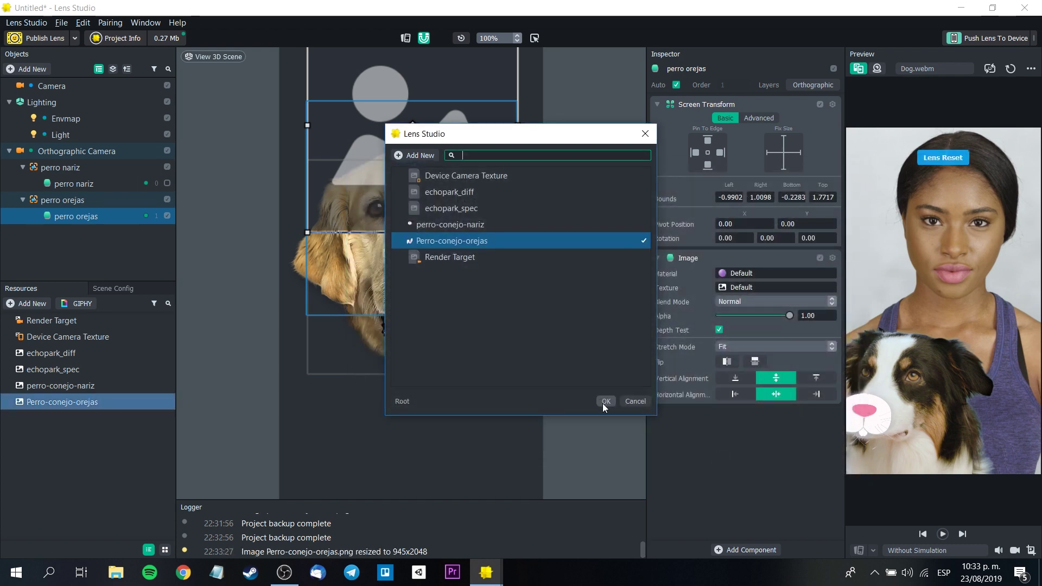
left_click(604, 403)
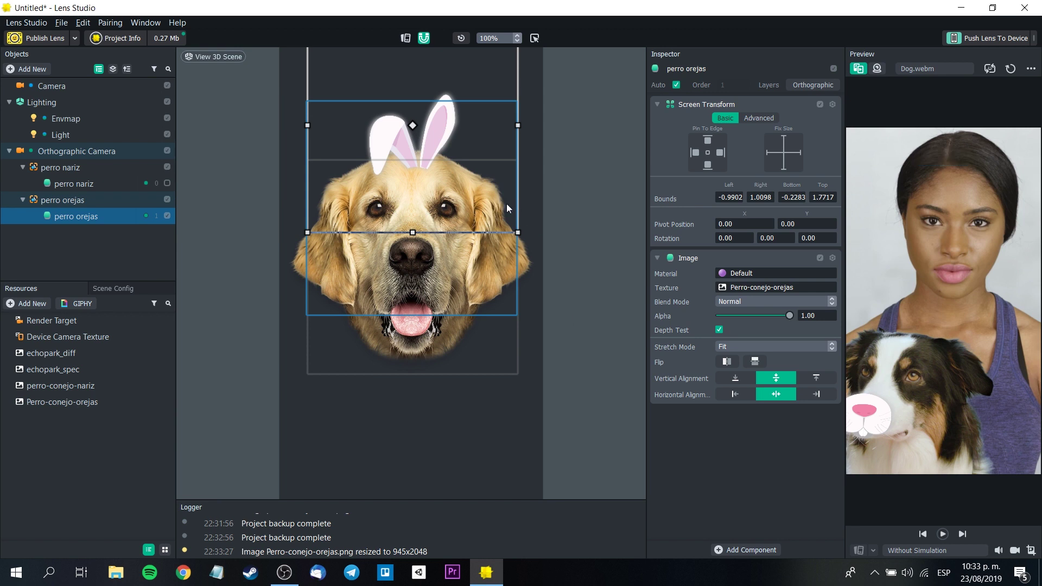
Step: Enlarge the ears image to bounds of about -1.79, 1.56, -0.31 and 2.31, and check its tracking in the preview video
scroll(516, 116, "down", 2)
left_click_drag(488, 83, 534, 39)
left_click(943, 533)
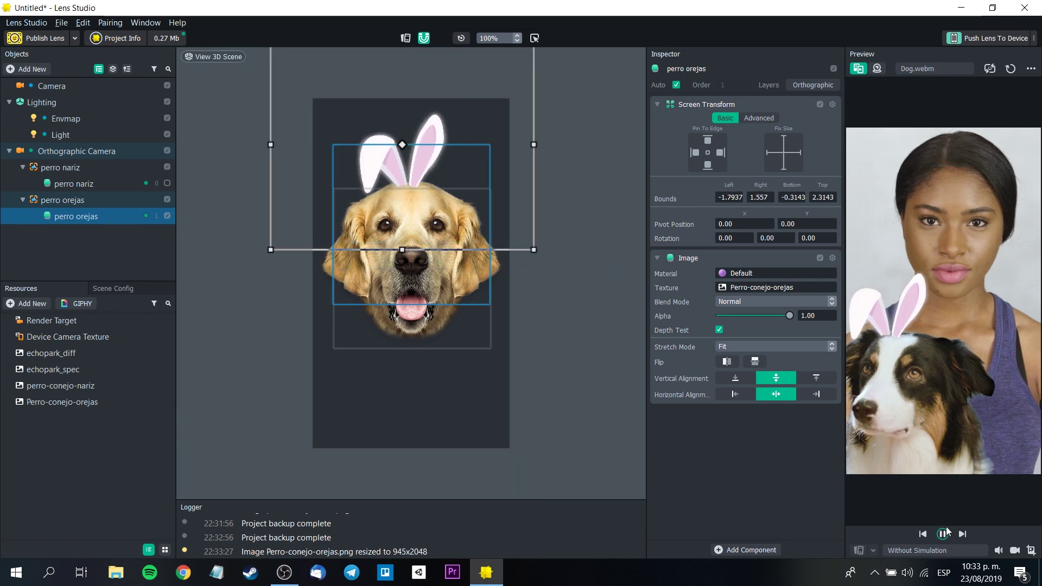
left_click(559, 339)
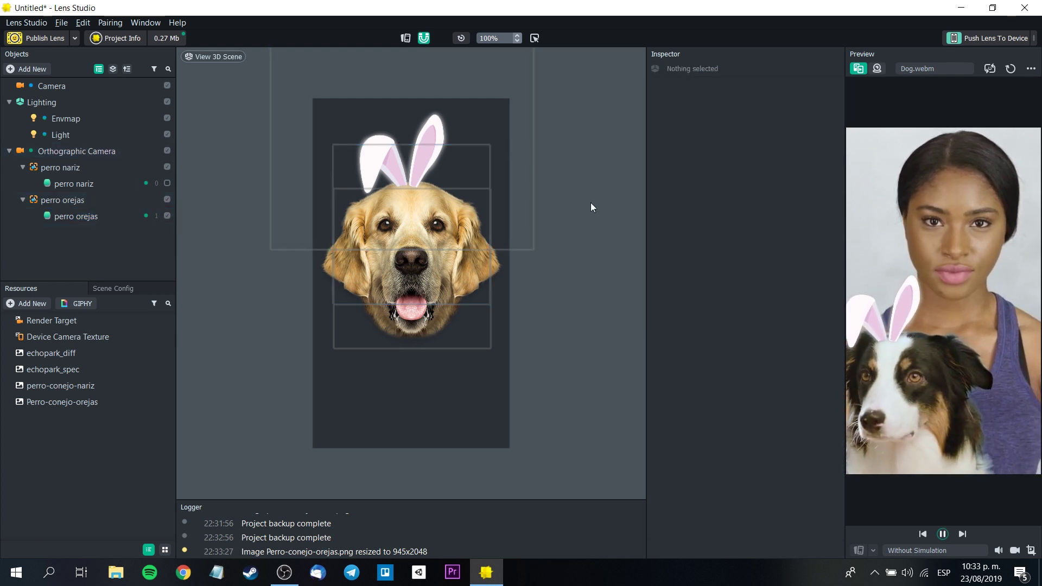
scroll(590, 203, "down", 2)
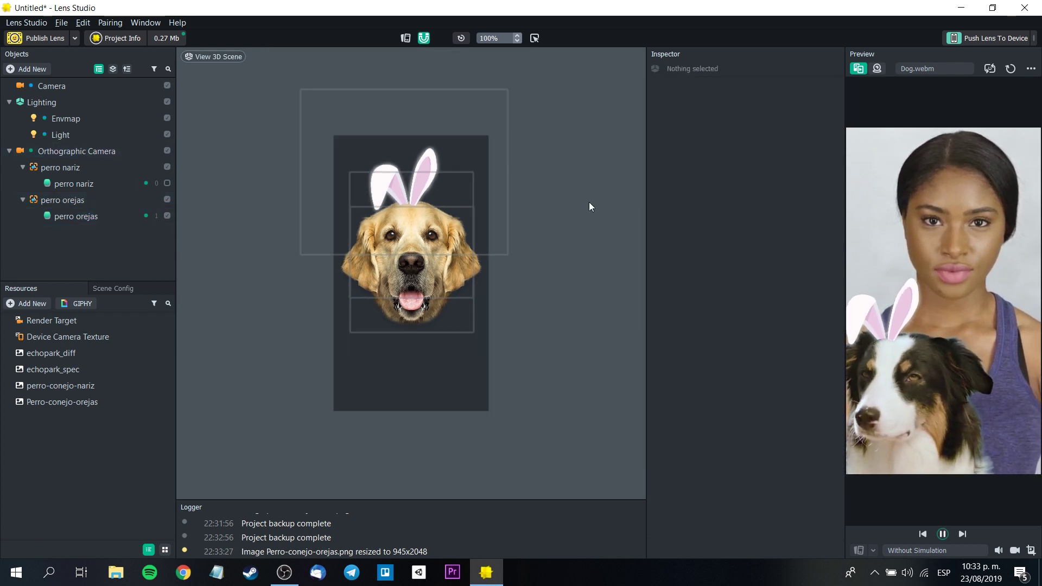
left_click(942, 535)
Step: Enlarge the rabbit ears image further above the dog's head and make the child perro nariz image visible again
left_click(429, 148)
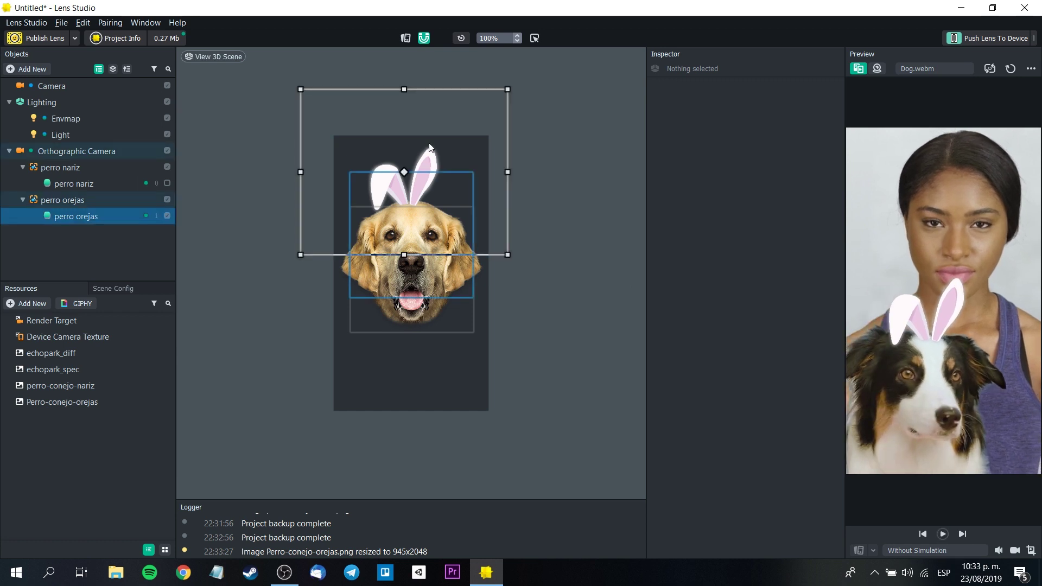
left_click_drag(509, 168, 547, 165)
left_click_drag(467, 175, 486, 136)
left_click(460, 158)
left_click(585, 199)
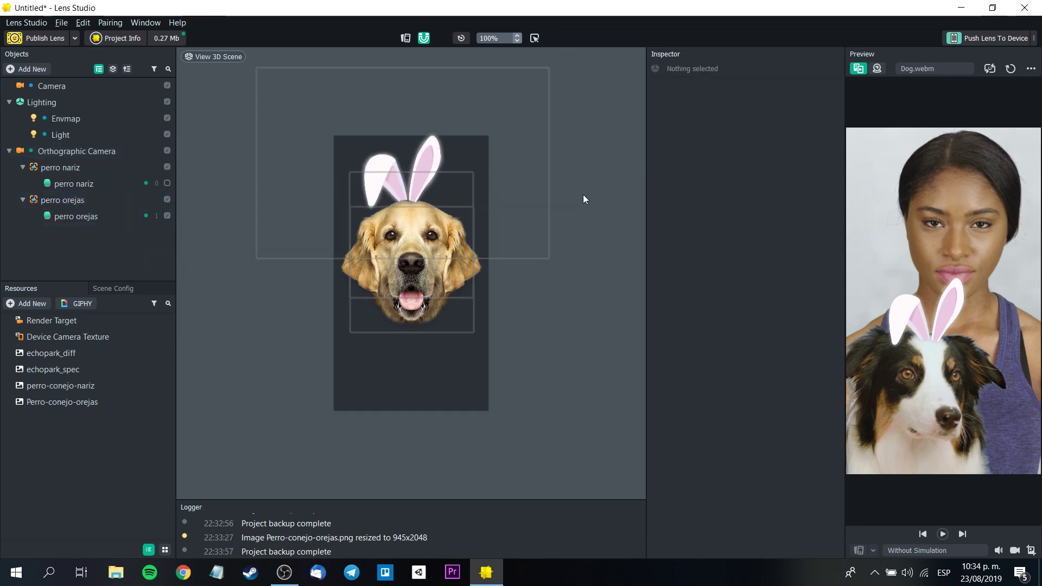
left_click(167, 184)
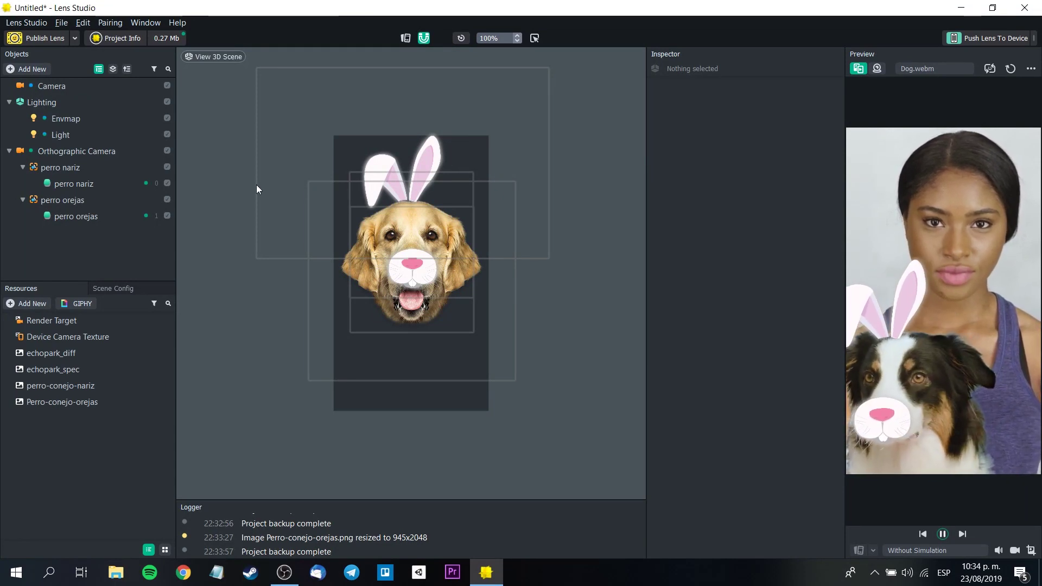
Step: Browse the available object types and add a Particles object to the scene
left_click(19, 72)
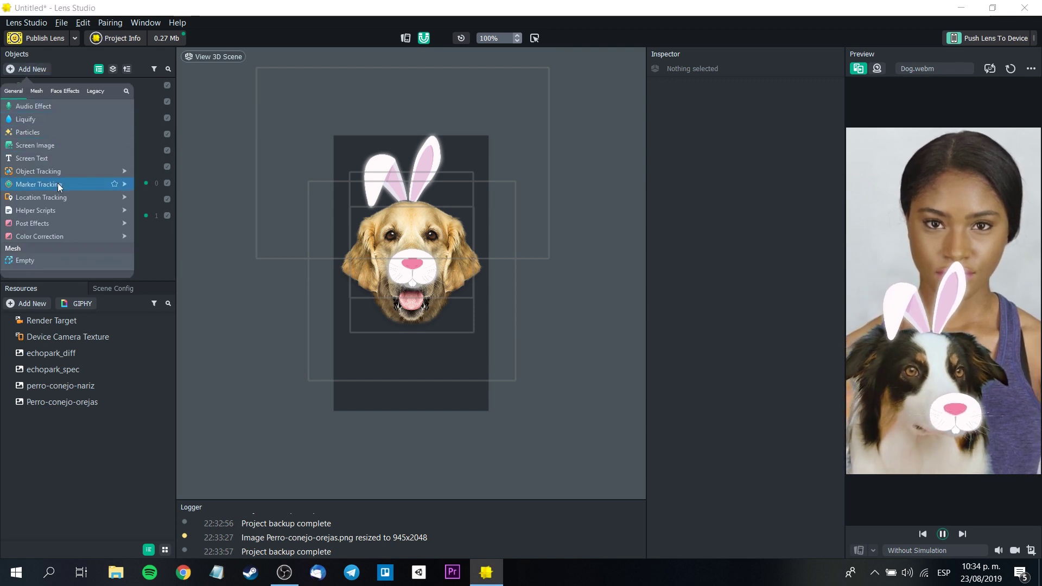
scroll(69, 238, "down", 4)
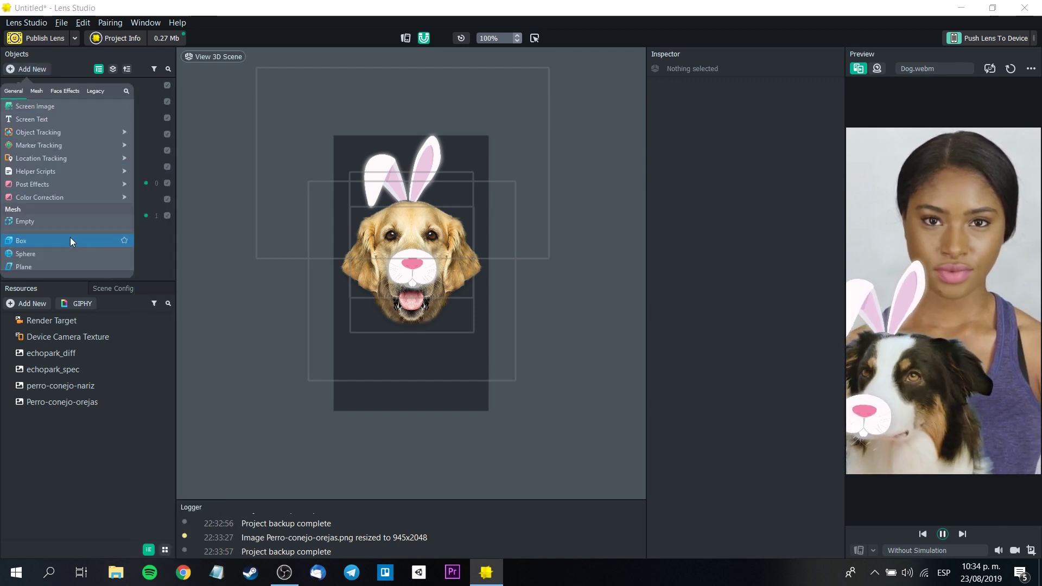
scroll(70, 227, "down", 2)
scroll(67, 224, "up", 3)
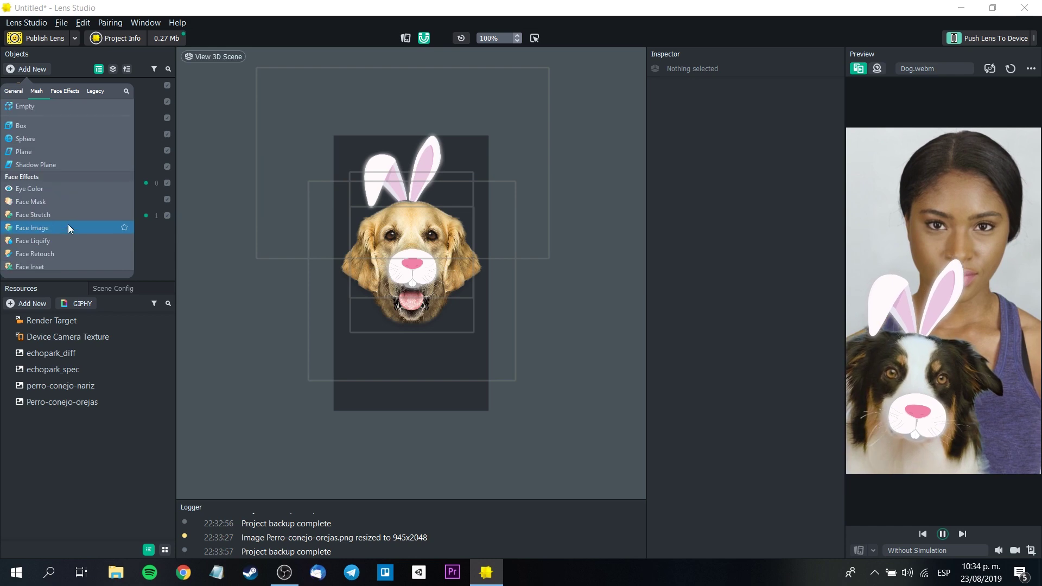
scroll(67, 223, "up", 4)
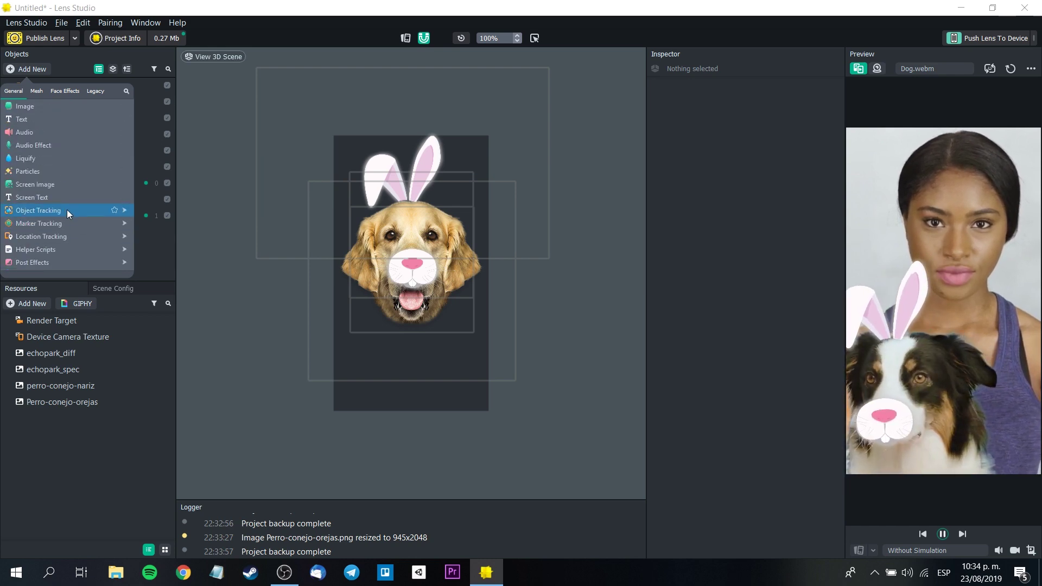
left_click(61, 174)
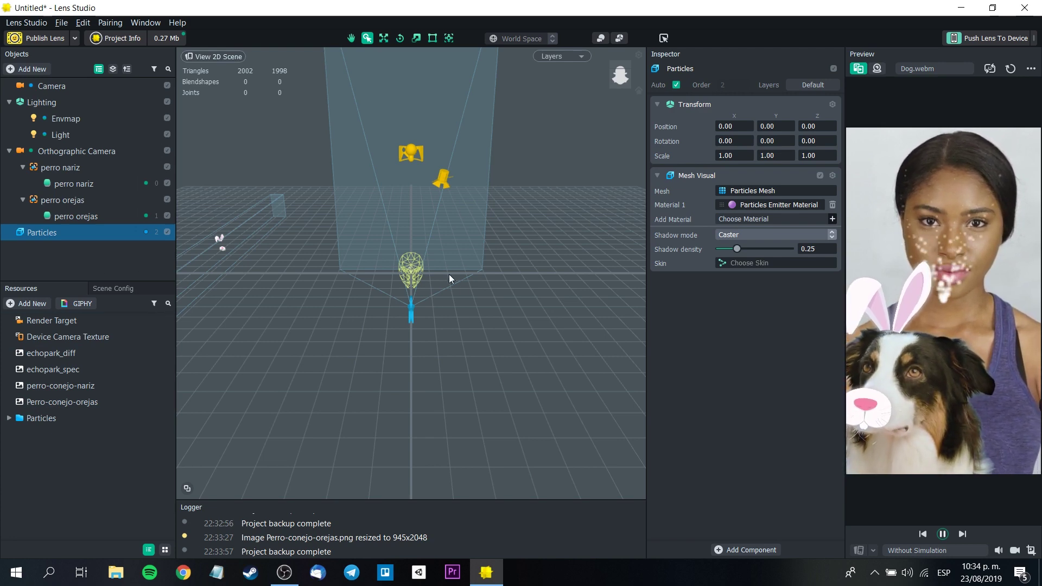
Step: Nest the Particles object under the parent perro nariz tracker and rename it zanahoria
scroll(448, 274, "up", 10)
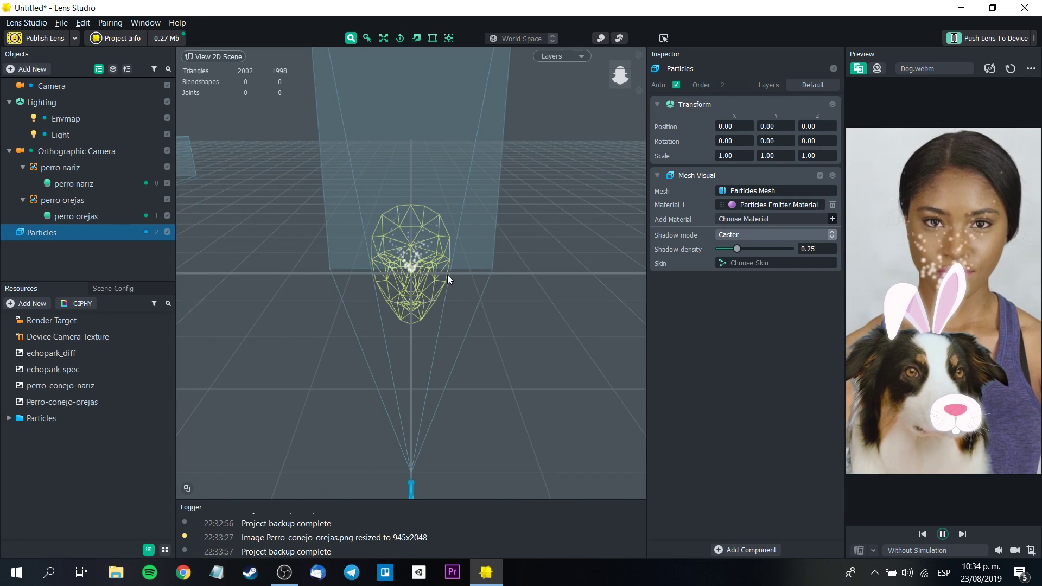
scroll(447, 275, "up", 10)
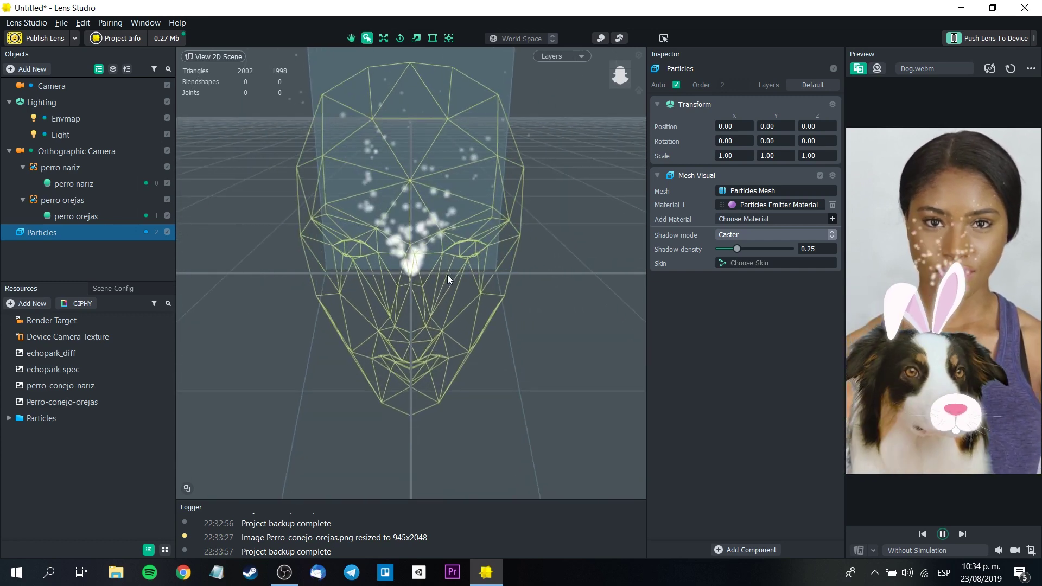
left_click_drag(46, 234, 87, 169)
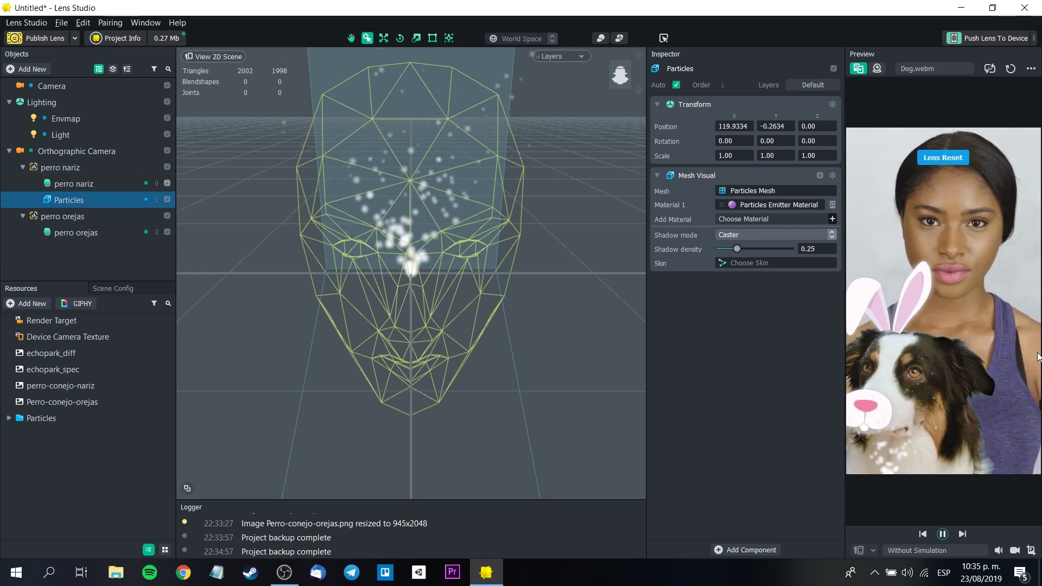
double_click(66, 200)
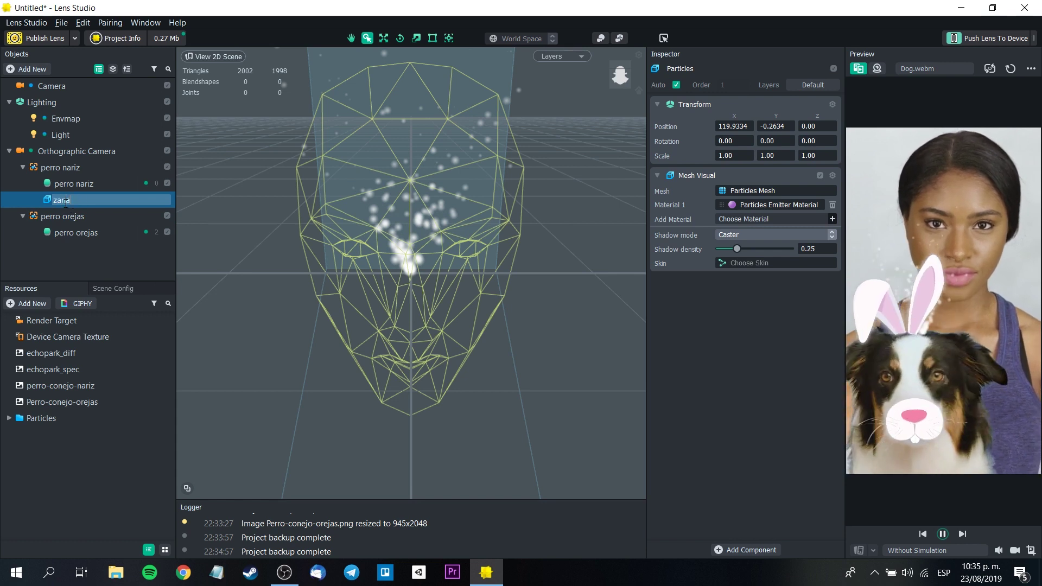
key("Return")
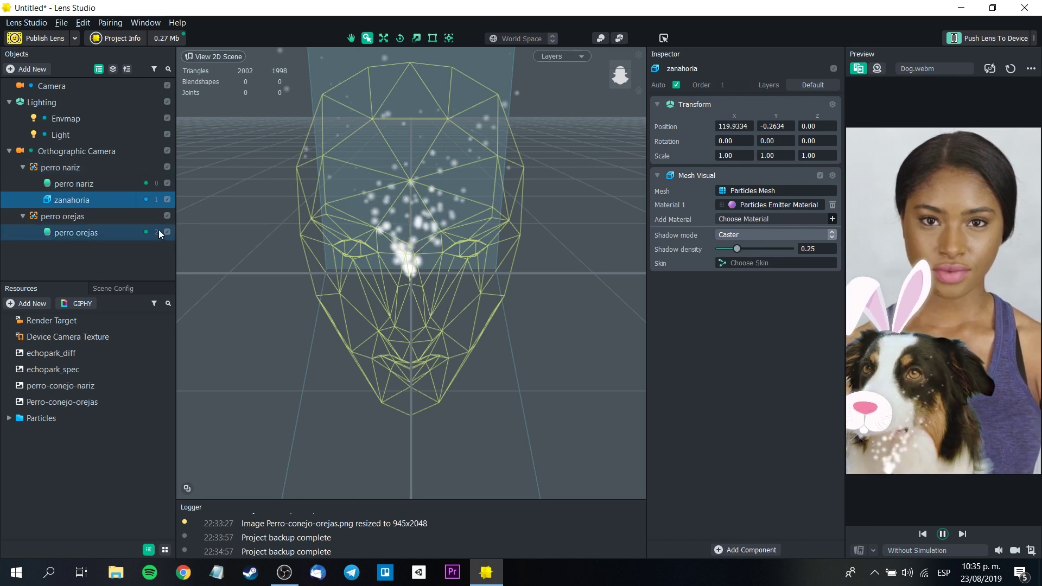
Step: Inspect the particle resources and replace the image of Particles Texture with zanahorias.png
left_click(9, 419)
left_click(106, 435)
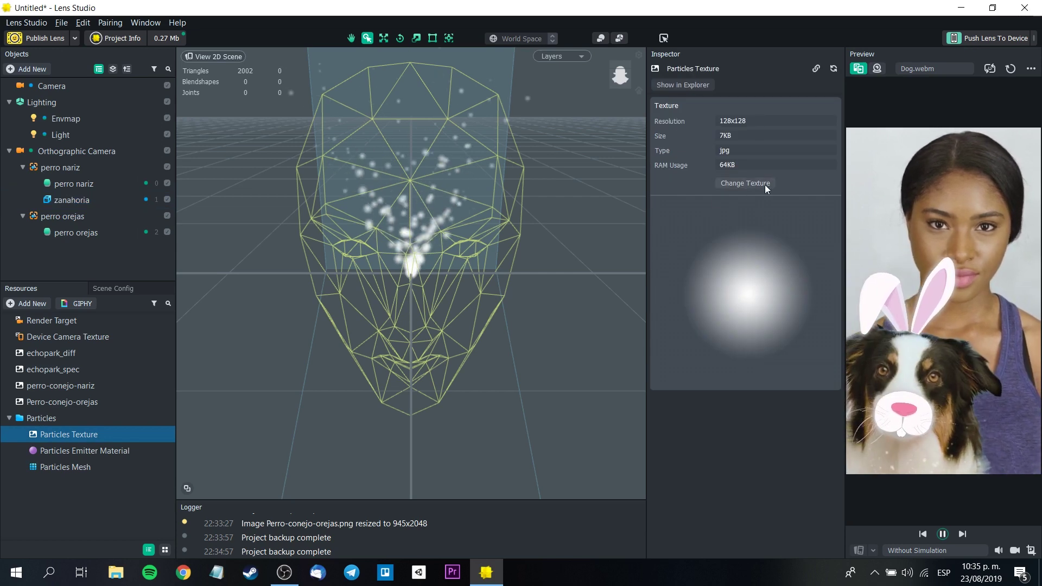
left_click(74, 455)
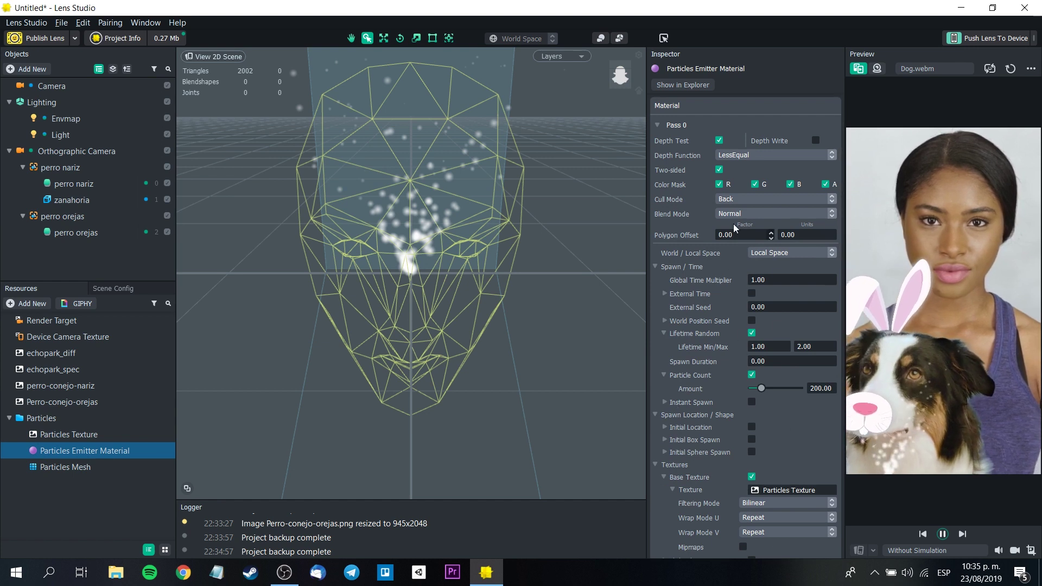
scroll(722, 318, "down", 3)
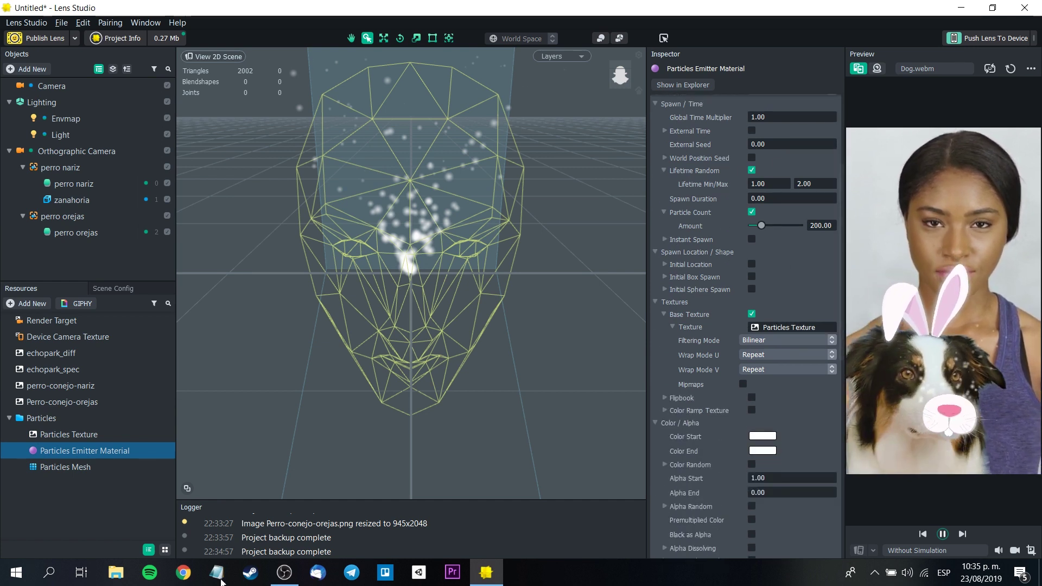
left_click(82, 469)
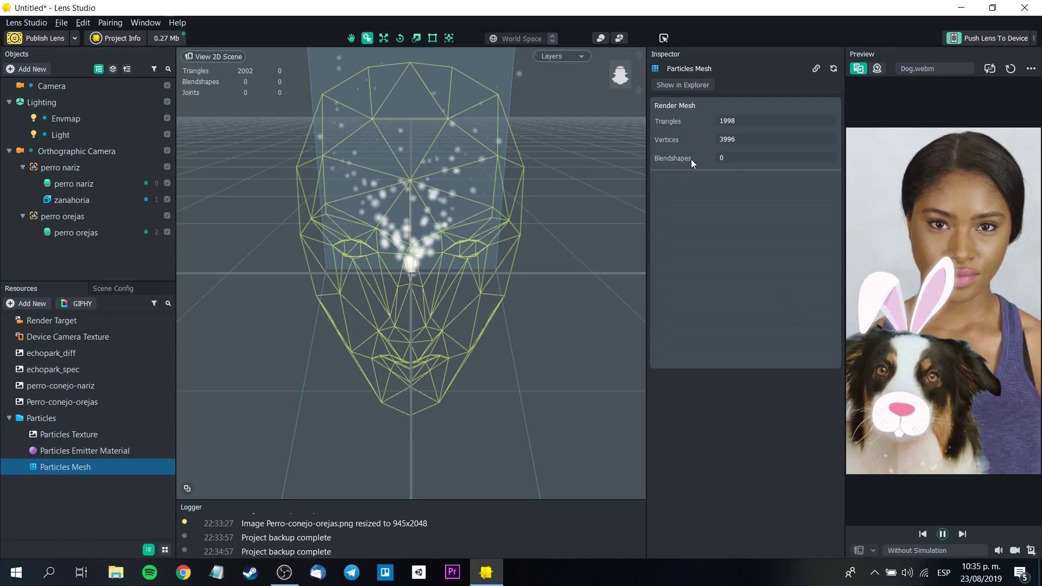
left_click(64, 436)
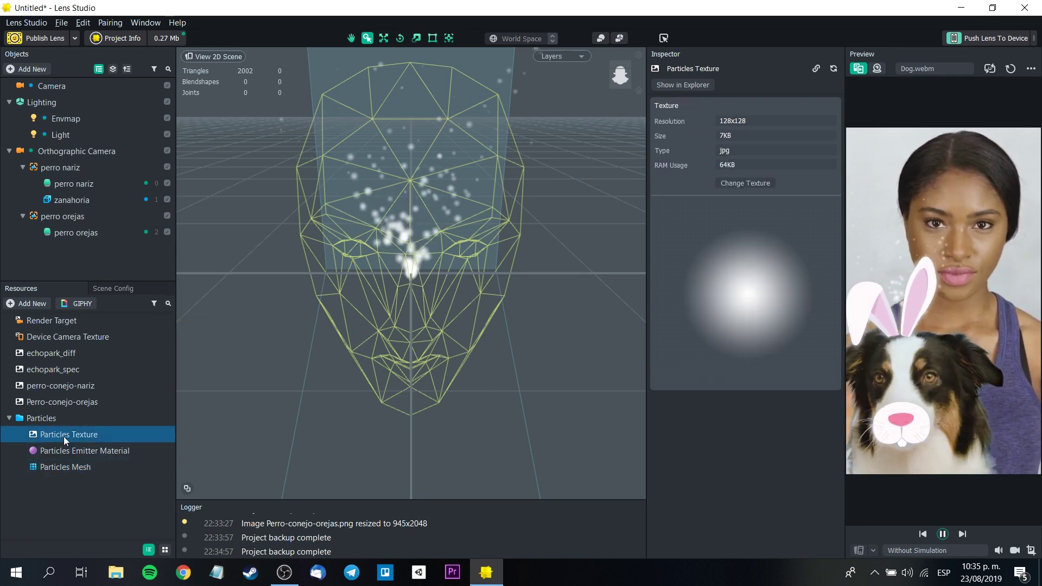
left_click(752, 185)
left_click(157, 252)
left_click(407, 319)
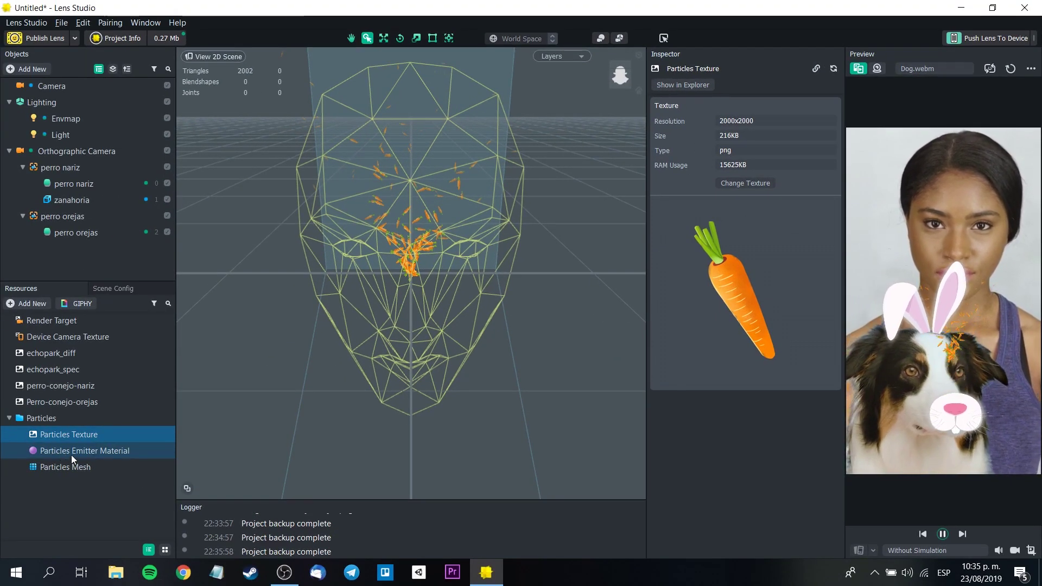
Step: In Particles Emitter Material, set the Global Time Multiplier to 0.5 and the Particle Count amount to 70
left_click(71, 455)
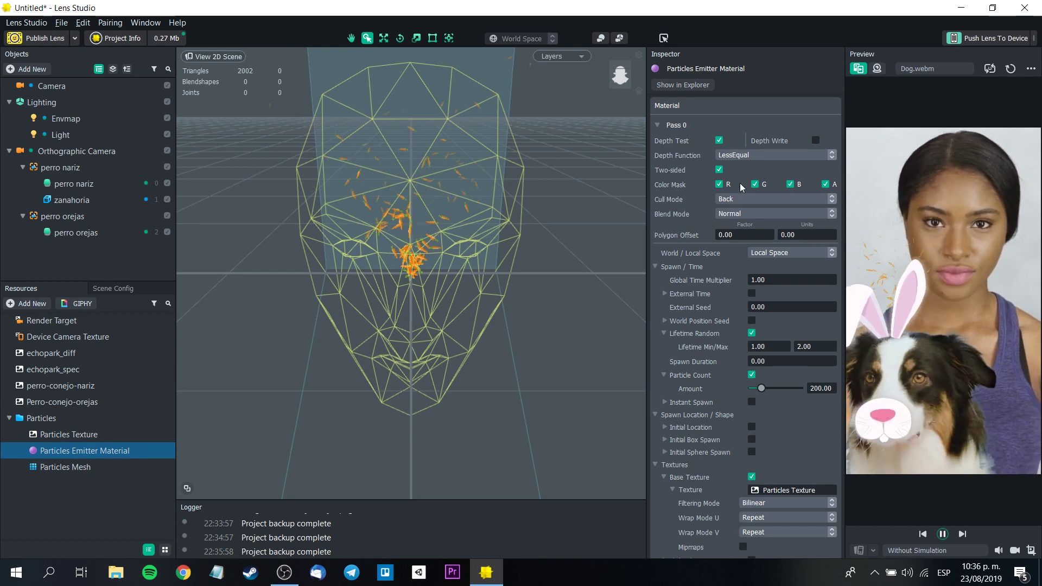
left_click(771, 280)
type("0.5")
key("Return")
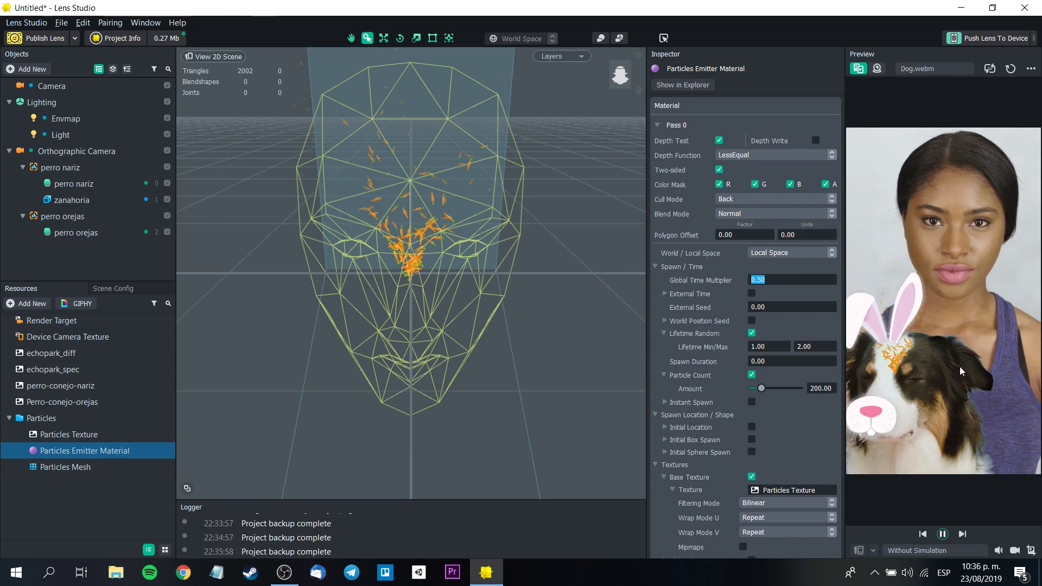
left_click(819, 387)
type("70")
key("Return")
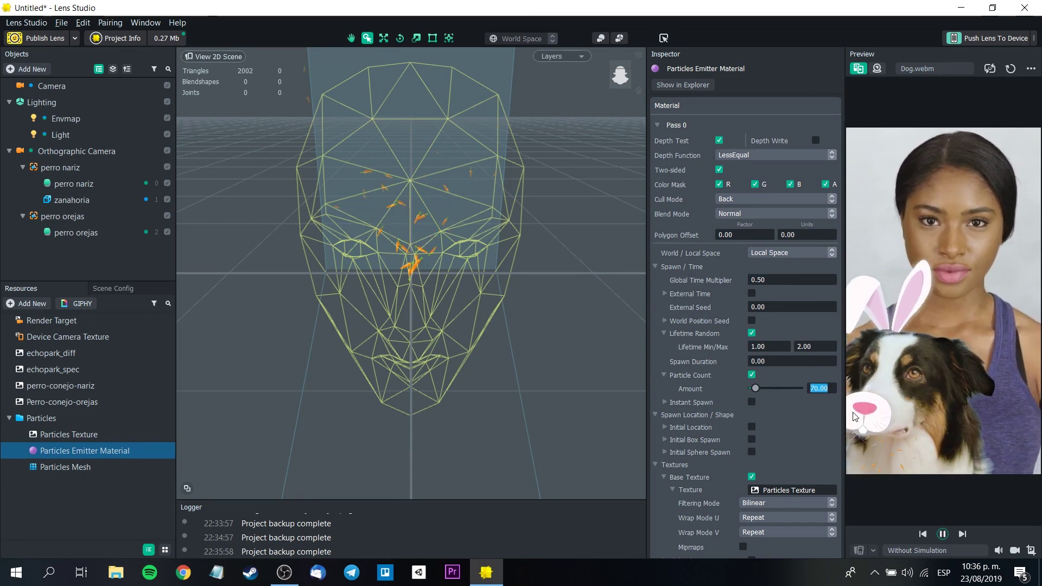
Step: Enlarge the zanahoria particle object to a scale of about 4.16 in X and 2.32 in Y
scroll(808, 414, "down", 10)
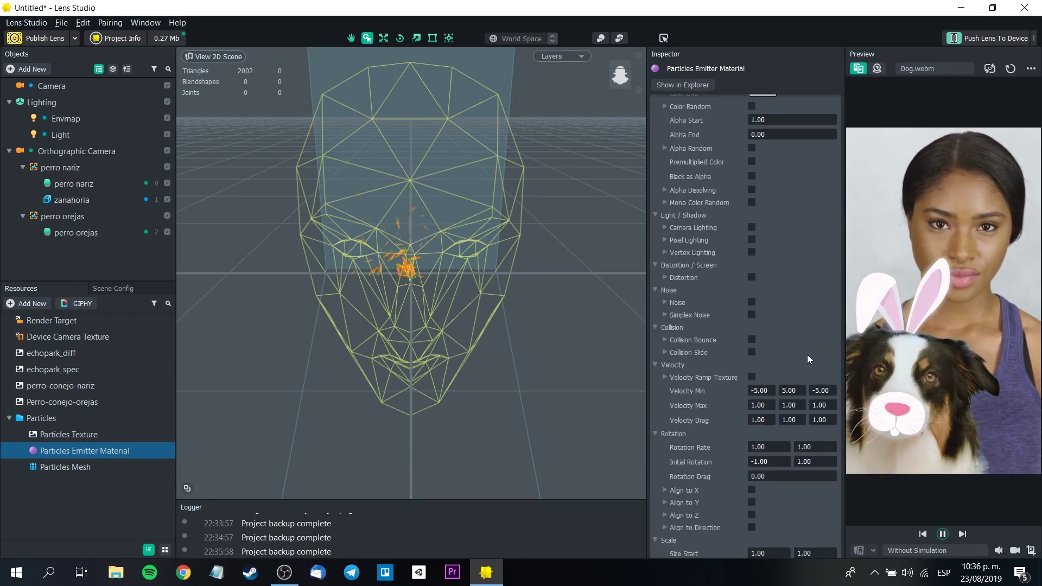
scroll(809, 498, "up", 4)
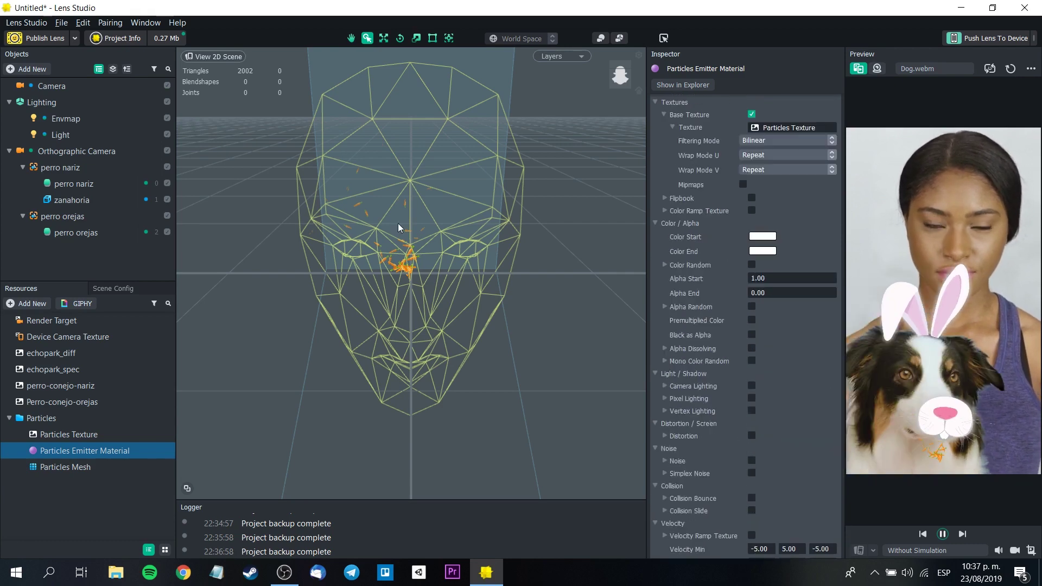
left_click(383, 268)
left_click(416, 38)
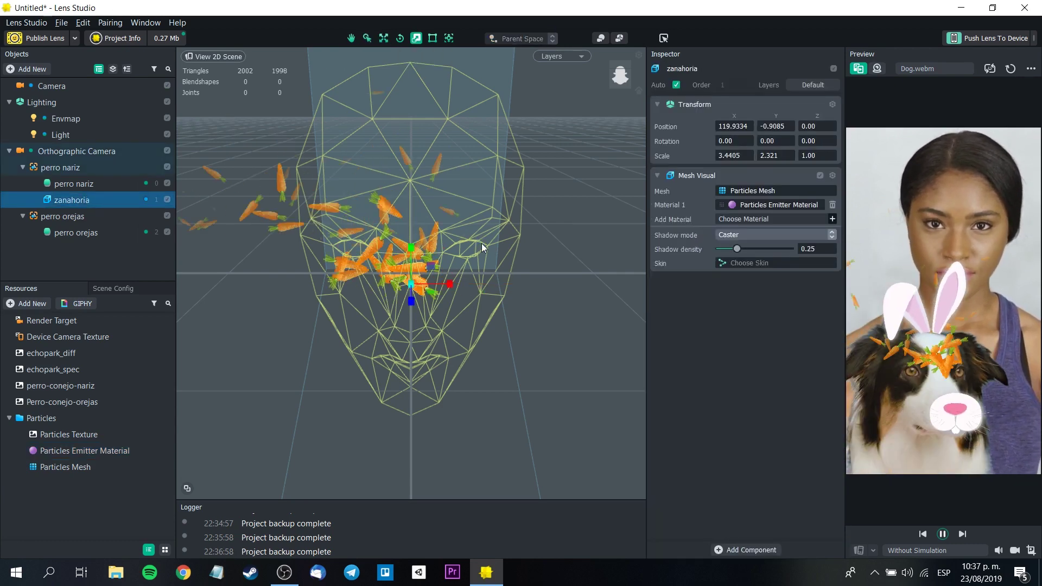
mouse_move(449, 284)
left_mouse_down()
mouse_move(526, 282)
mouse_move(457, 285)
left_mouse_up()
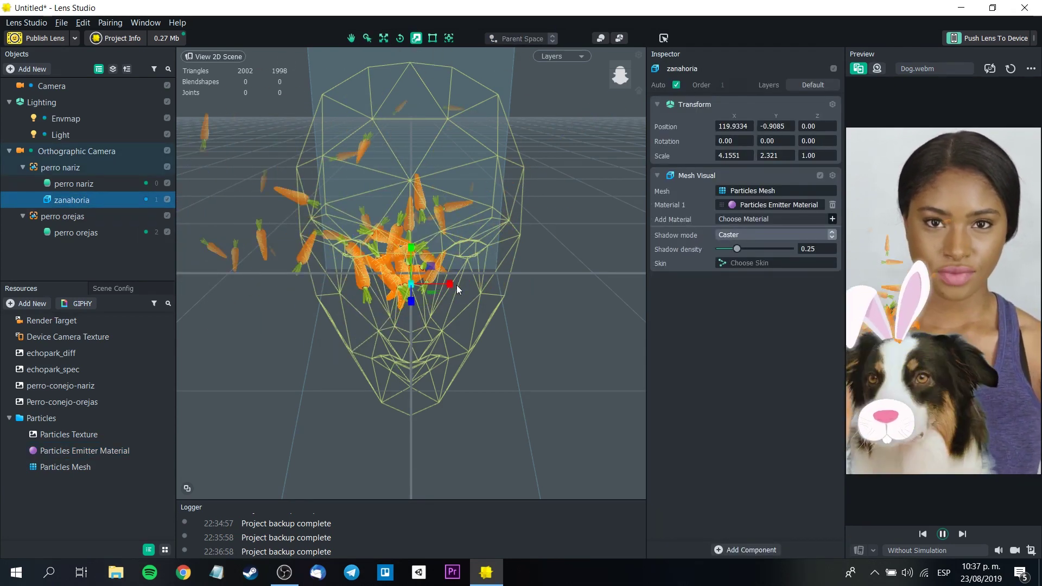
Step: Set the emitter material's base texture to Trilinear filtering, with ClampToEdge for Wrap Mode U and MirroredRepeat for Wrap Mode V
left_click(84, 450)
left_click(822, 221)
left_click(820, 227)
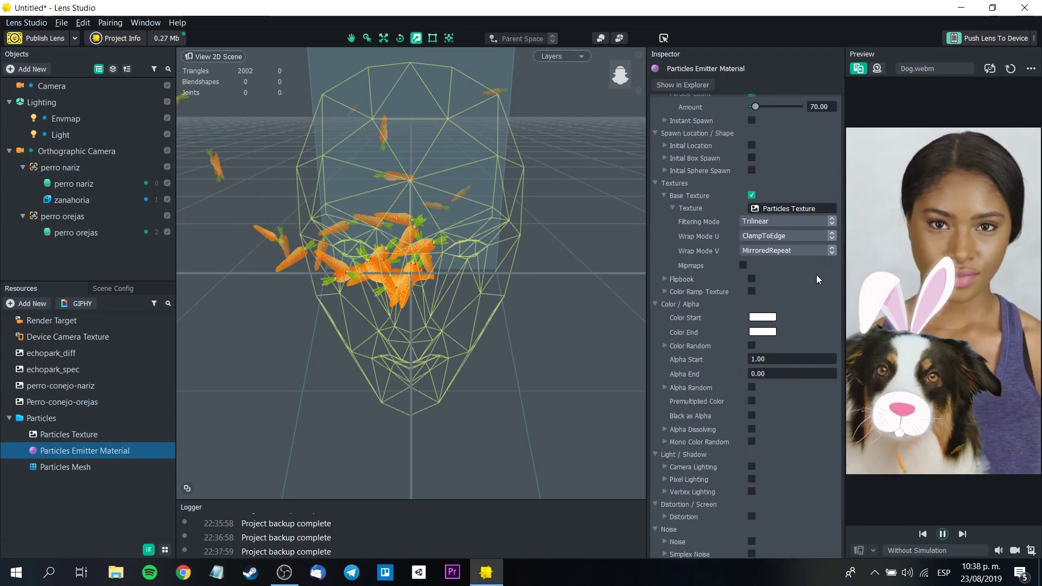
Step: Set the first Rotation Rate value of Particles Emitter Material to 5
scroll(816, 274, "down", 1)
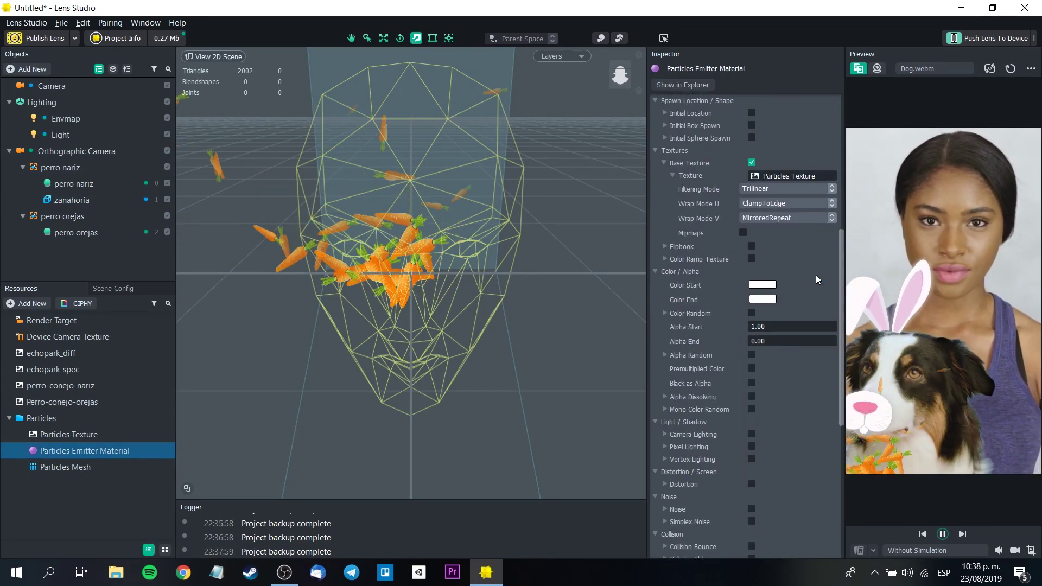
scroll(815, 274, "down", 10)
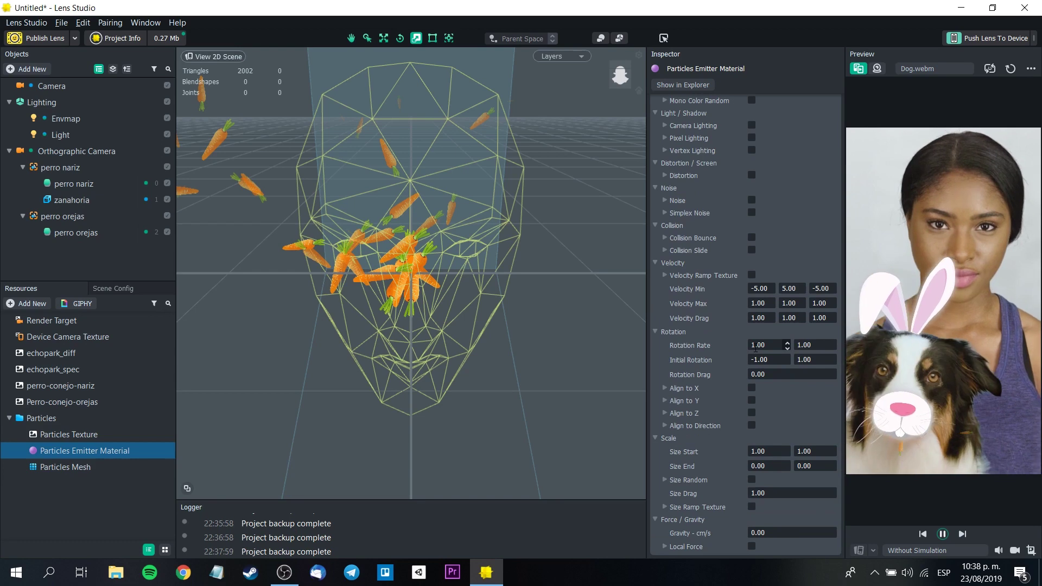
left_click(442, 283)
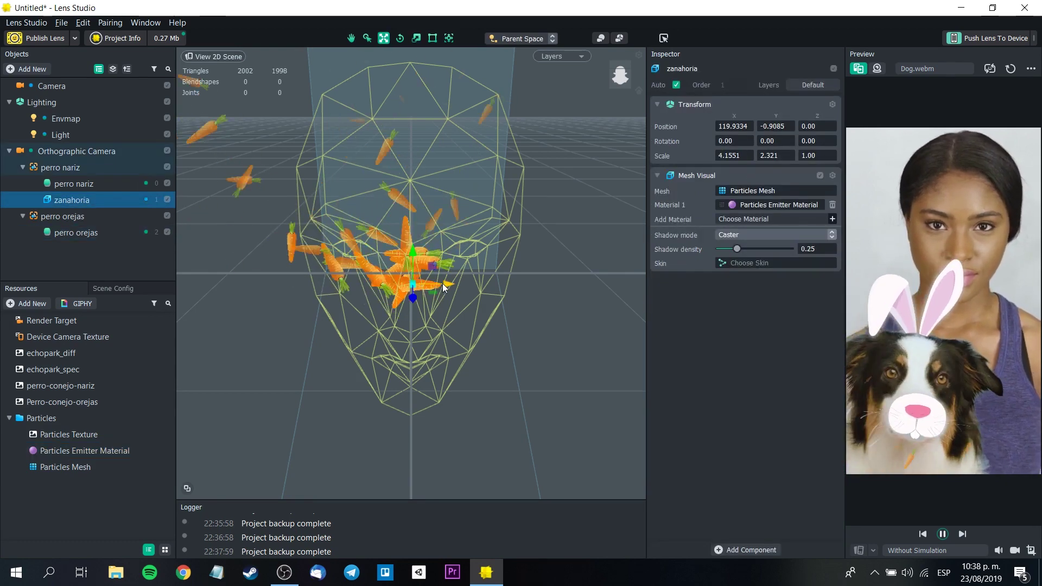
left_click(84, 451)
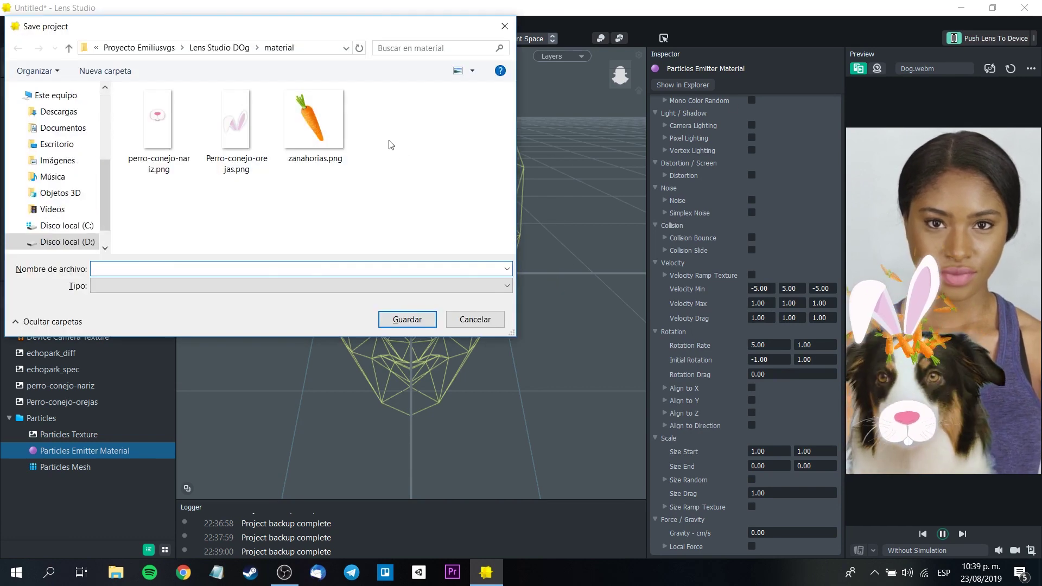
Step: Save the project as "perro dog rabit" in the material folder and push the Lens to the device
type("perro dog rabit")
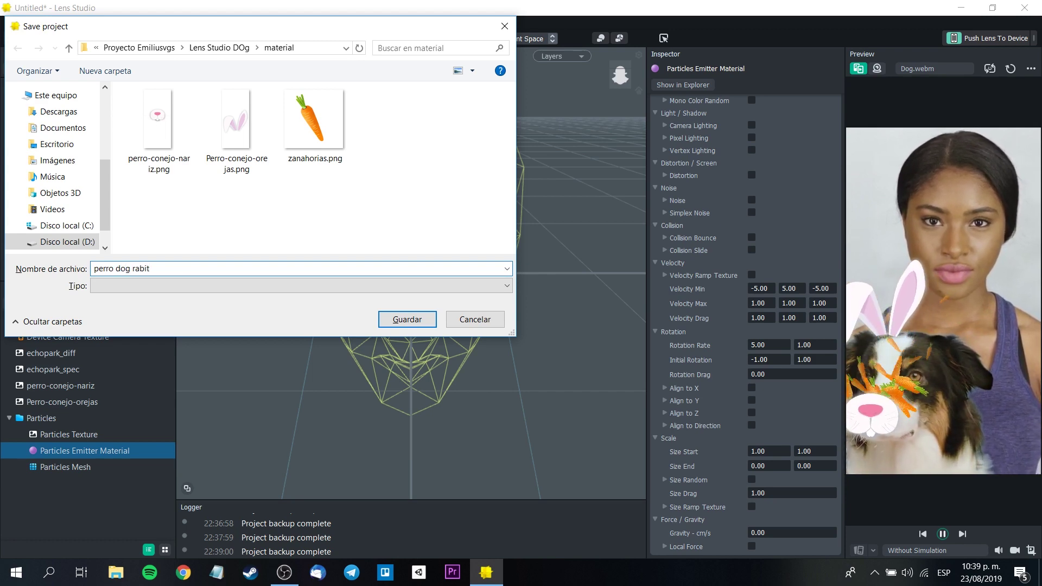
key("Return")
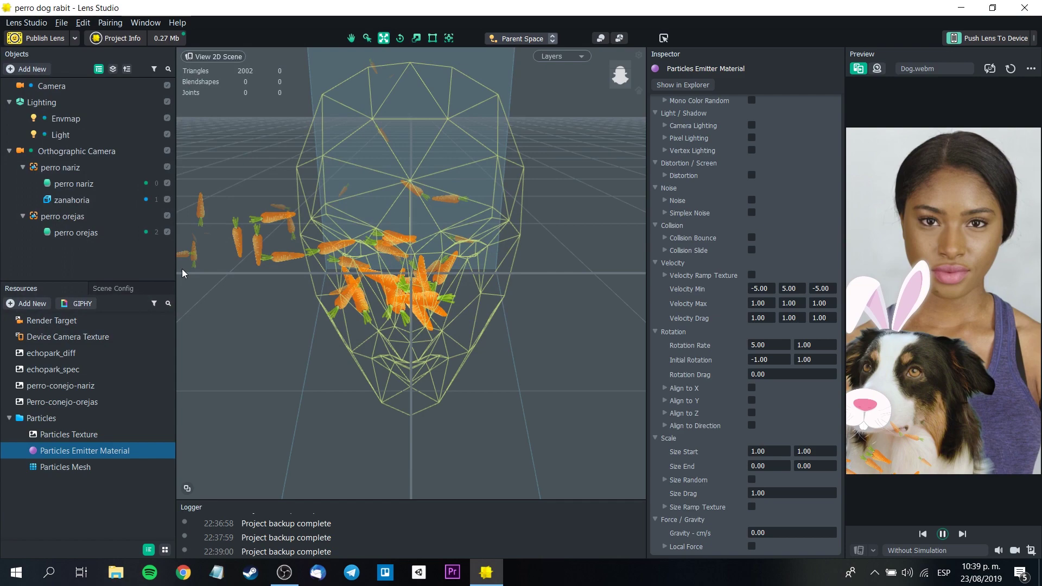
left_click(979, 38)
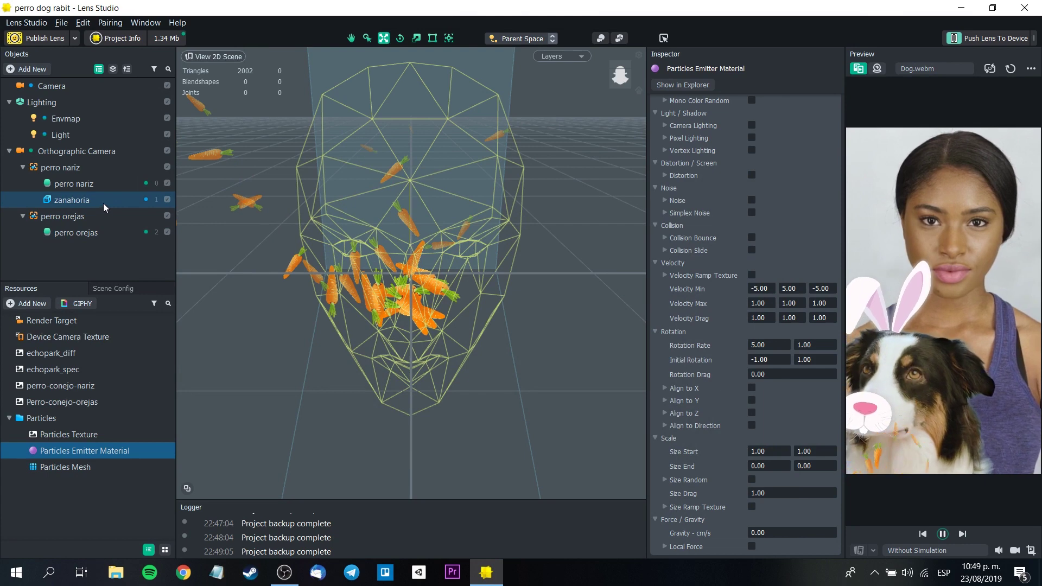
Step: Shift the child perro orejas image slightly down, to bounds of about -2.47, 2.26, -0.41 and 2.63
left_click(90, 233)
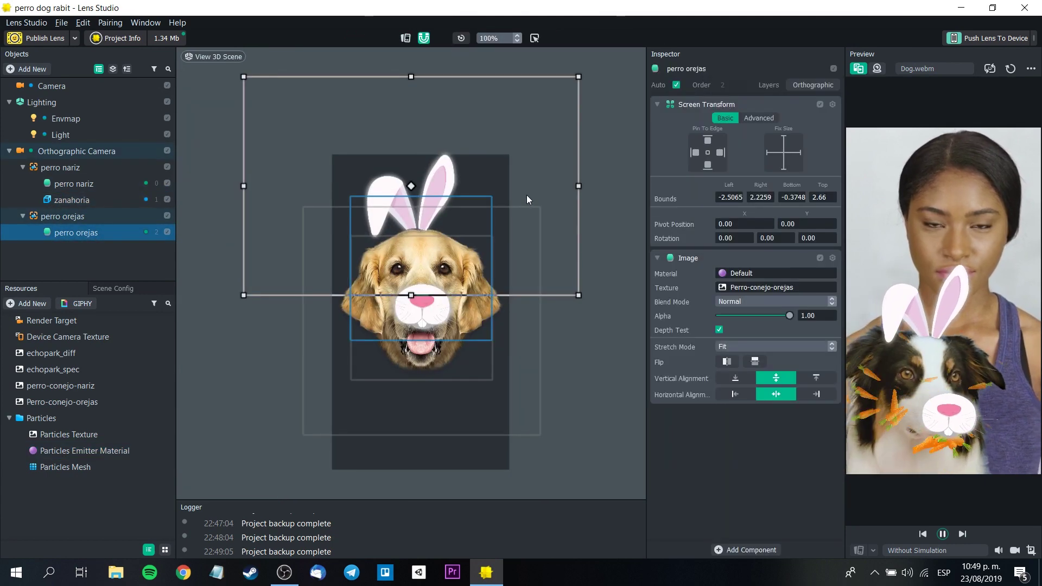
scroll(428, 180, "up", 3)
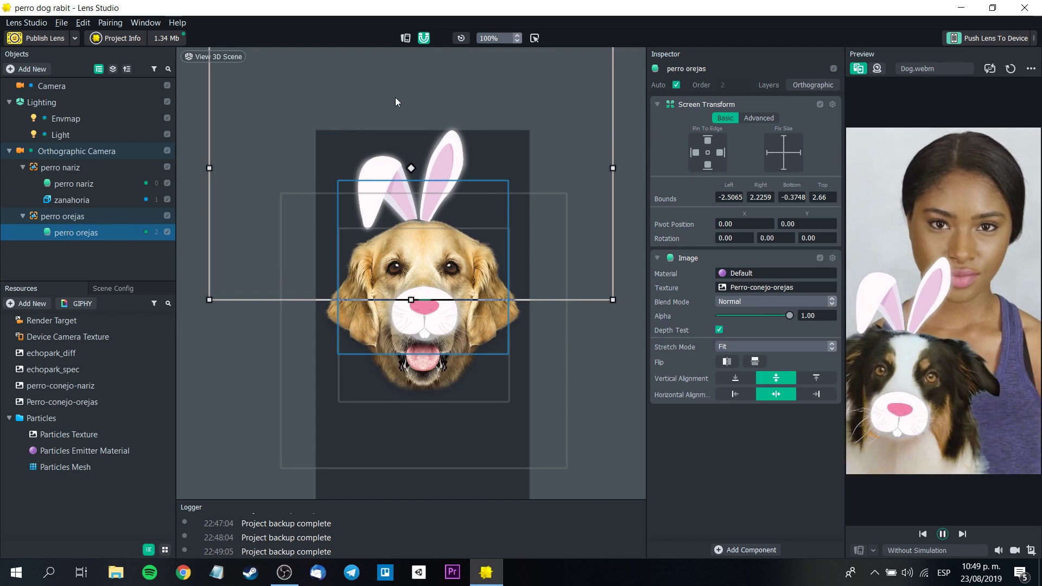
left_click_drag(399, 103, 401, 104)
left_click(580, 327)
left_click(435, 149)
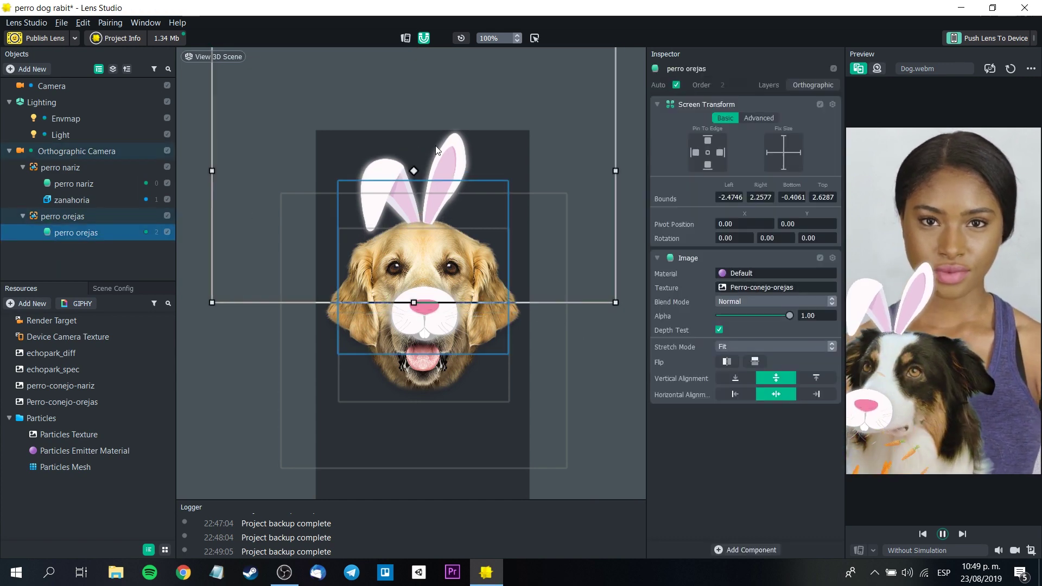
Step: Hide the child perro nariz image and lower the rabbit ears image to bounds of about -2.51, 2.23, -0.52 and 2.52
left_click(167, 184)
left_click(155, 200)
left_click(76, 233)
scroll(471, 177, "up", 4)
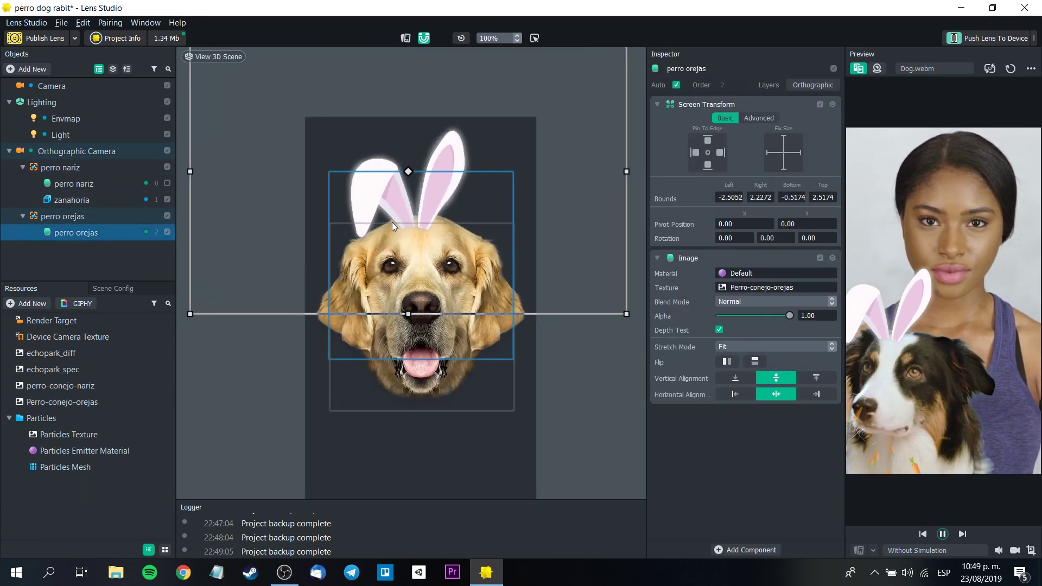
Step: Show the child perro nariz image again and clear the selection
left_click(167, 183)
left_click(199, 353)
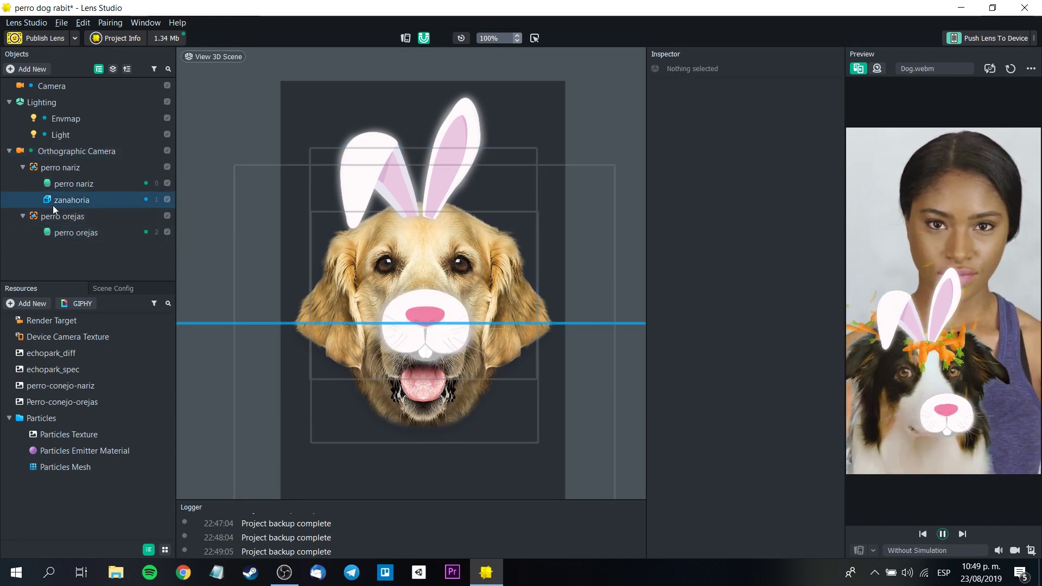
Step: Move zanahoria out of perro nariz to the root of the object hierarchy and lower it to Y about -16.38
left_click(72, 200)
left_click(94, 451)
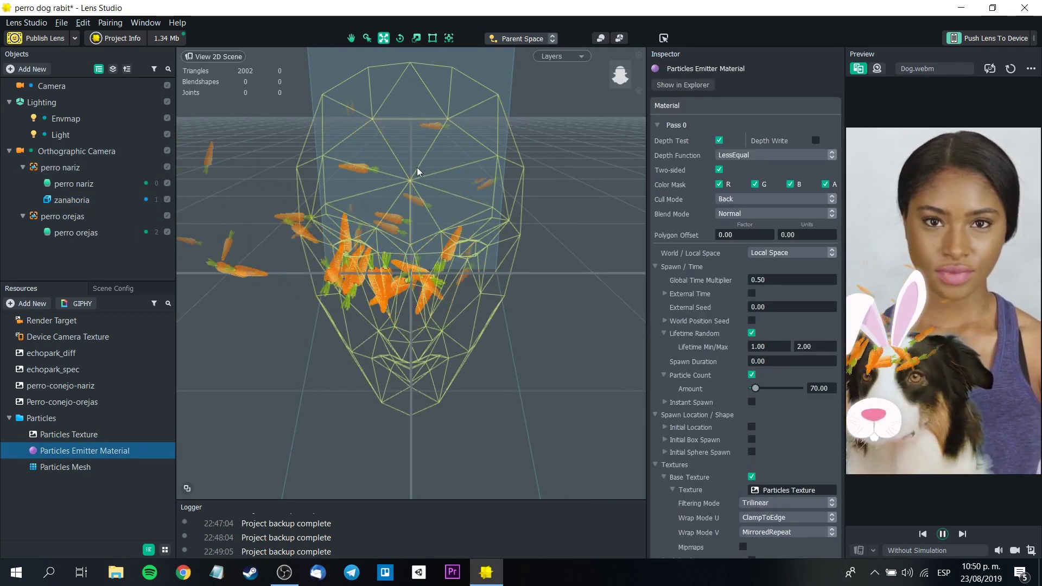
left_click(76, 201)
left_click_drag(67, 244, 71, 245)
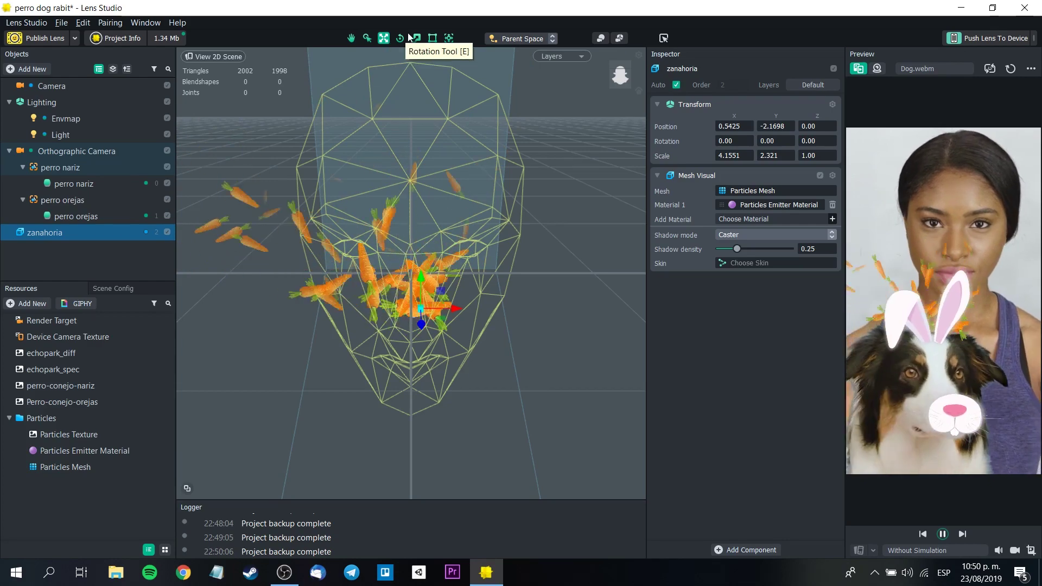
left_click_drag(422, 274, 427, 431)
middle_click_drag(544, 411, 519, 317)
Step: Duplicate zanahoria and space the two emitters side by side, with the original at X about -0.96
left_click(57, 233)
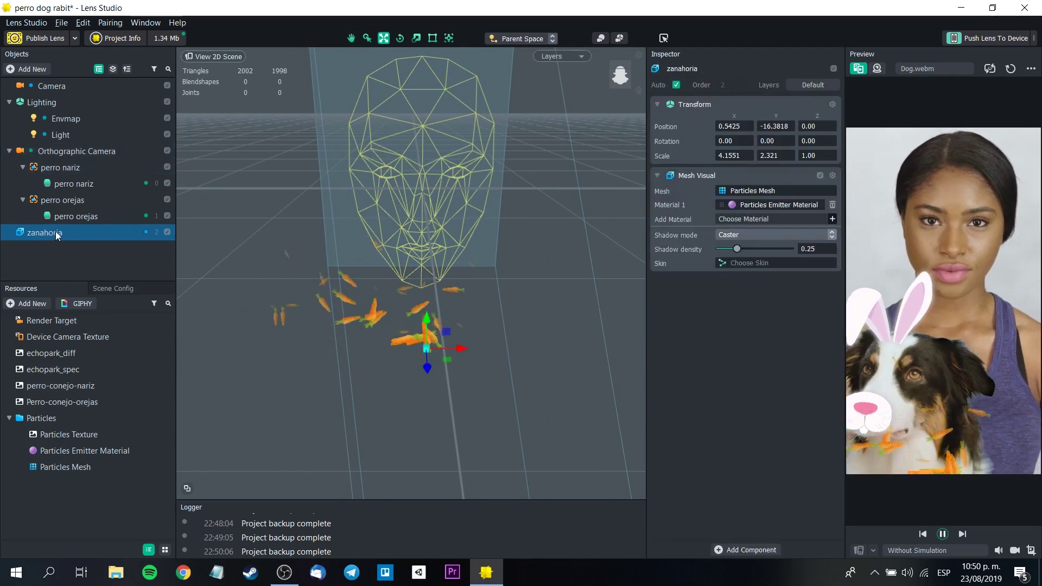
right_click(56, 233)
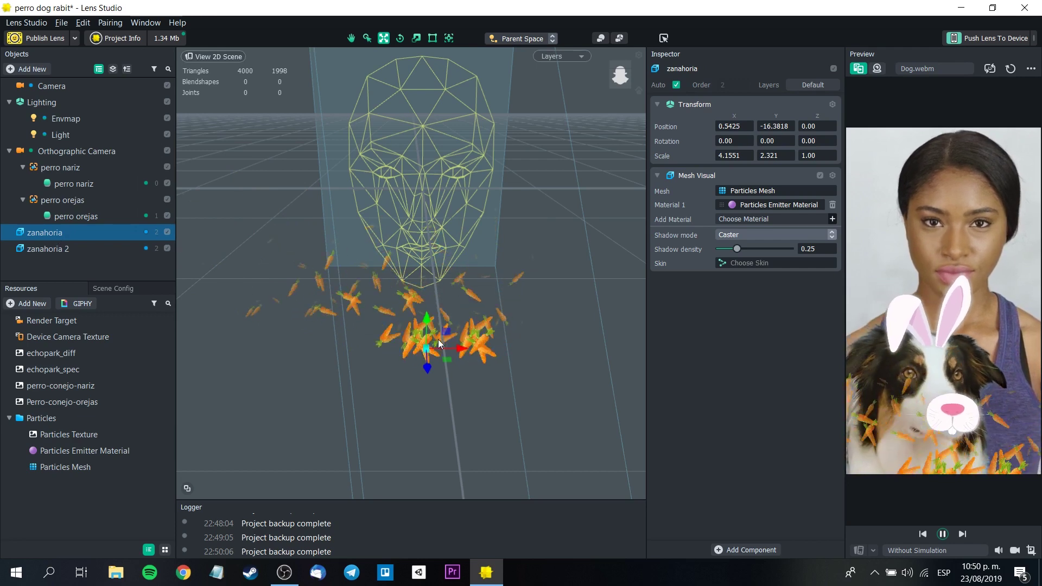
left_click_drag(466, 348, 447, 348)
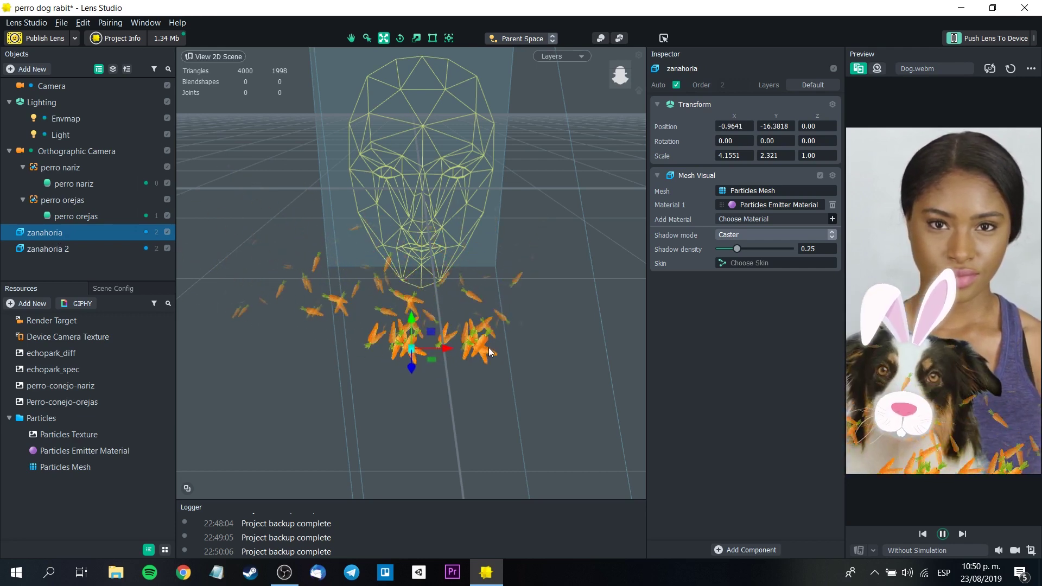
Step: Check the current Lens size and set the preview's device simulation to iPhone 8
left_click(174, 37)
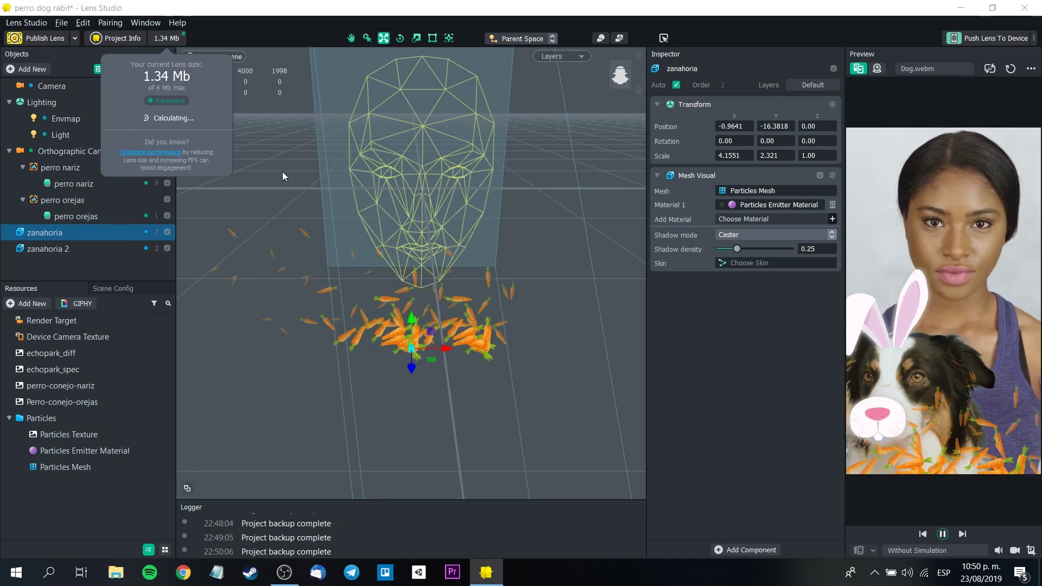
left_click(268, 35)
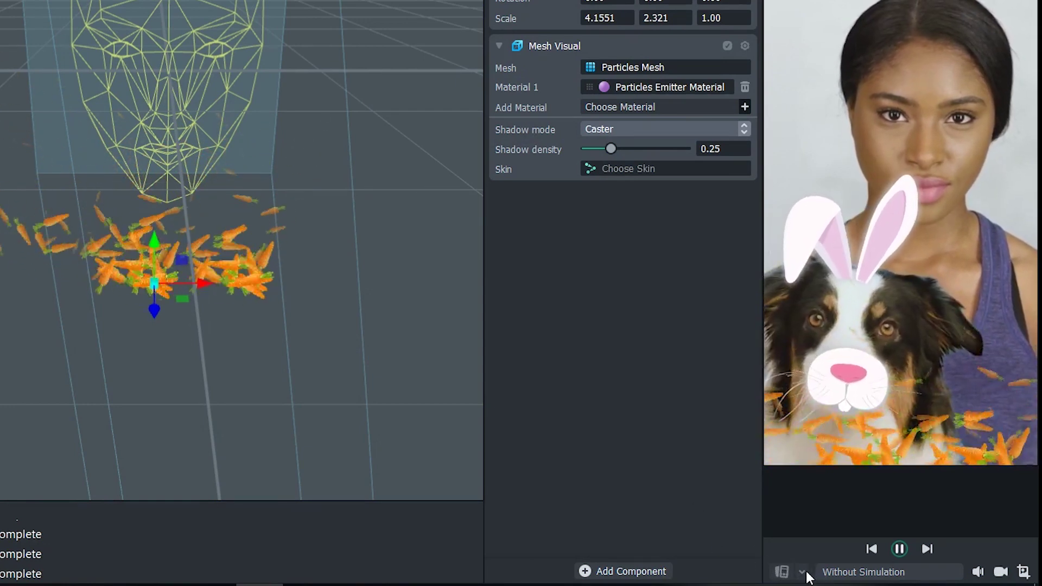
left_click(849, 574)
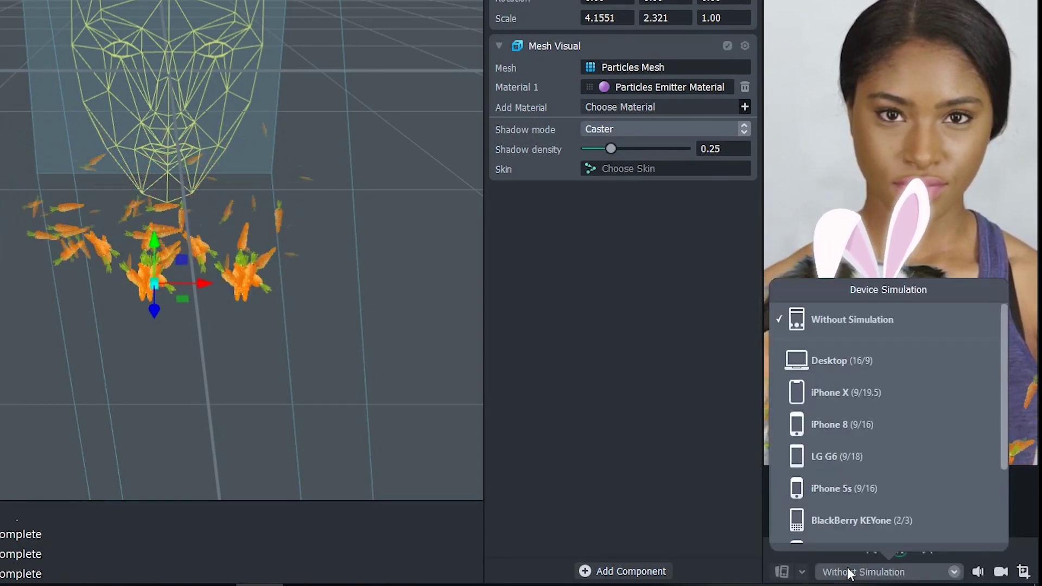
left_click(901, 426)
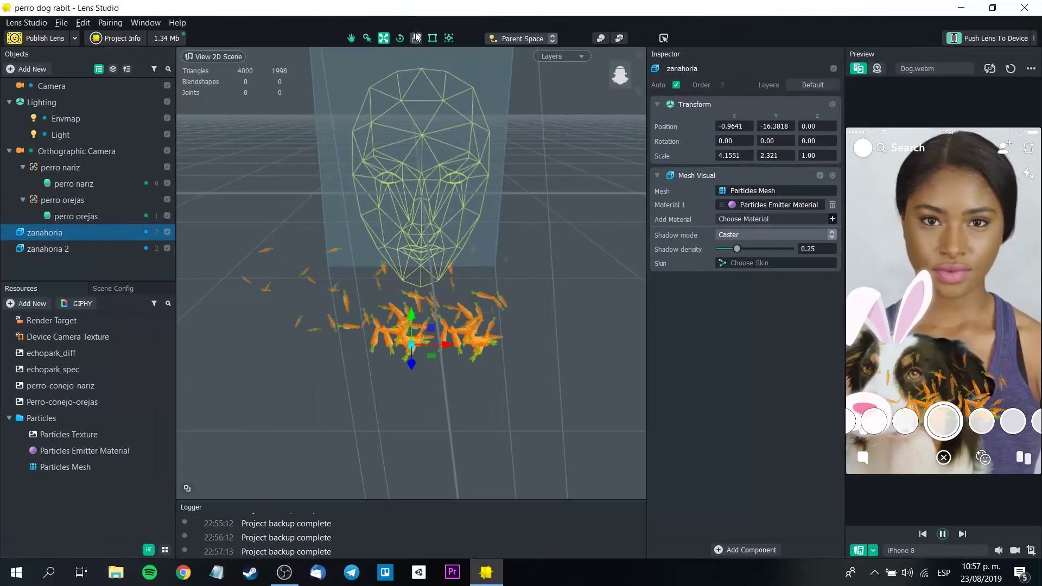
Step: Scale zanahoria to about 8.42 in X and widen zanahoria 2 as well
left_click(16, 240)
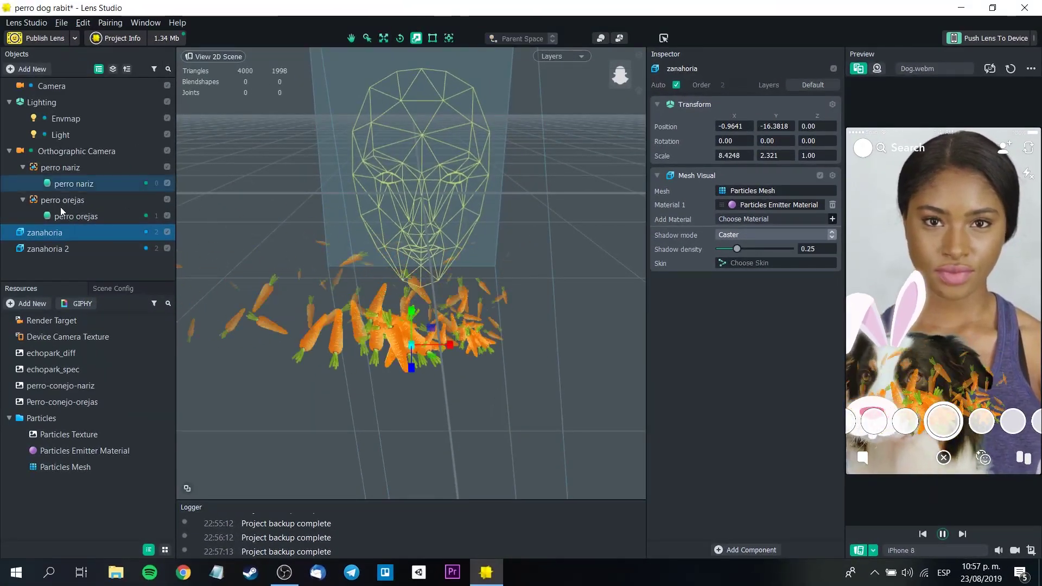
left_click_drag(427, 340, 498, 344)
Step: Lower zanahoria to Y about -25.37 and bring zanahoria 2 down to a similar height
left_click(407, 353)
key("w")
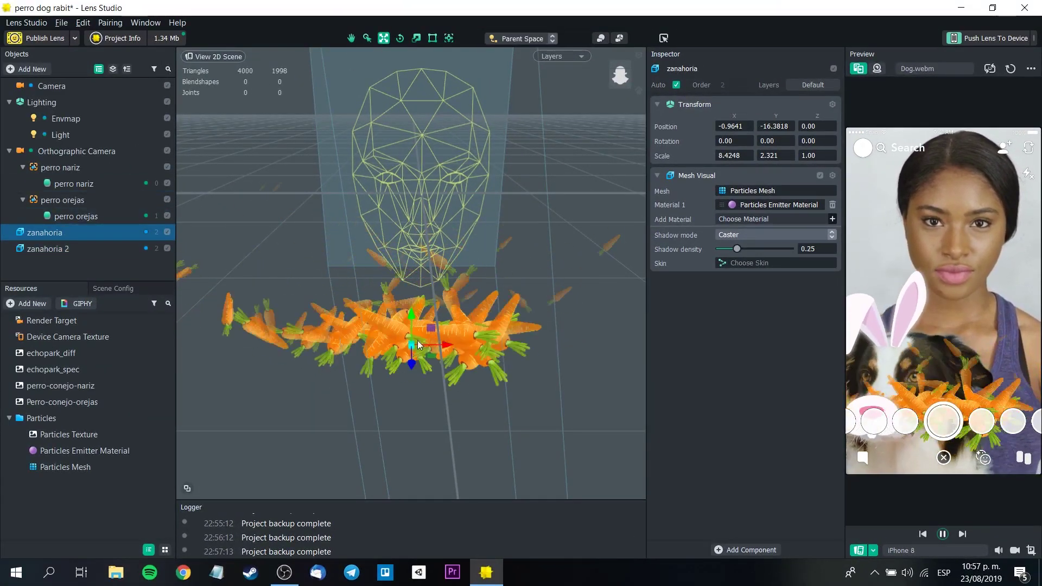
left_click(509, 321)
left_click(58, 248, "ctrl")
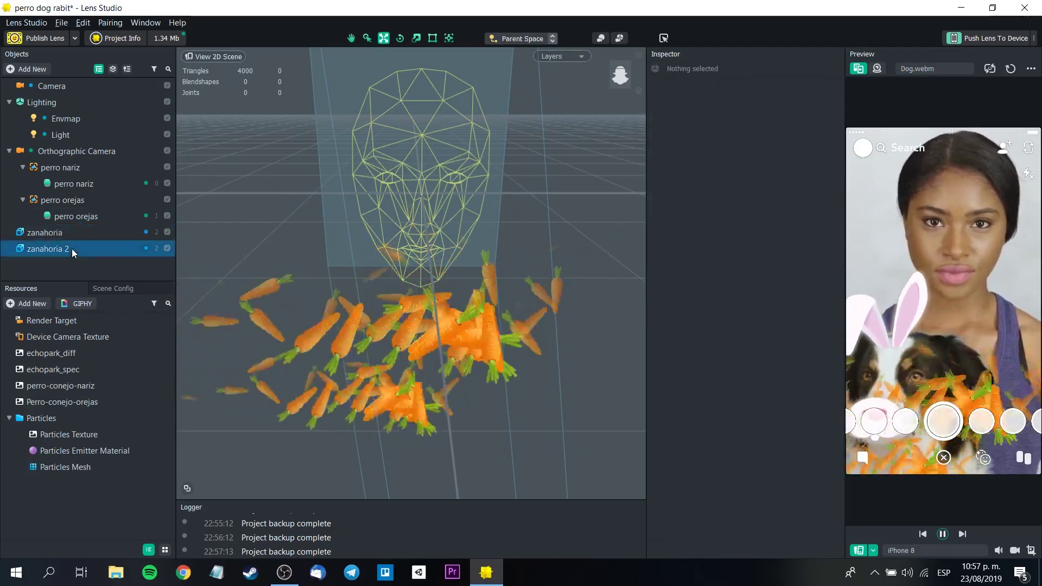
left_click(58, 248)
Step: Duplicate zanahoria and place the copy beside it at about X 6.53, Y -24.09
left_click(44, 232)
right_click(60, 237)
left_click(126, 287)
left_click_drag(412, 415, 421, 102)
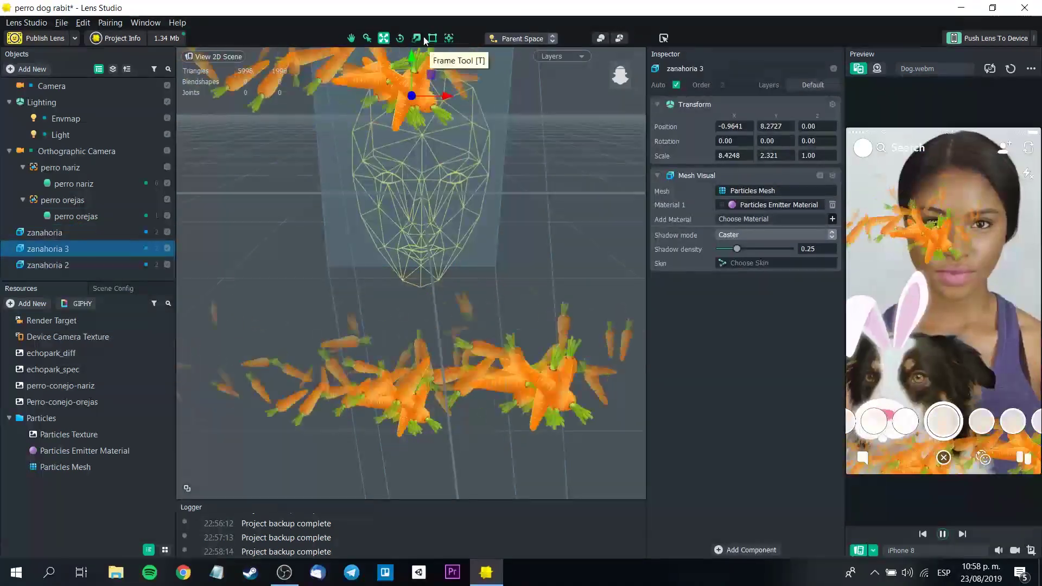
key("ctrl+z")
left_click(389, 411)
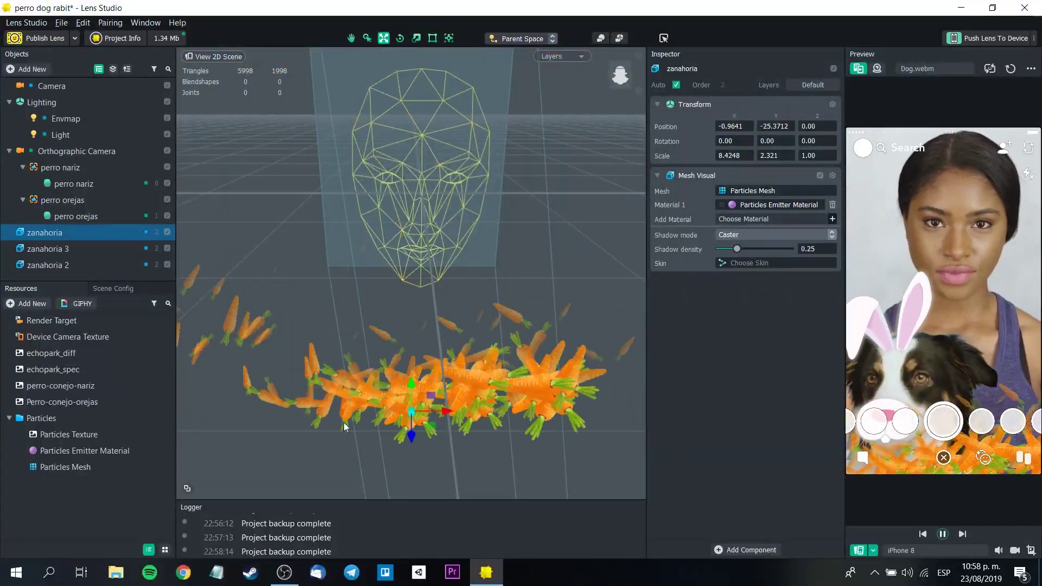
left_click_drag(350, 357, 473, 352)
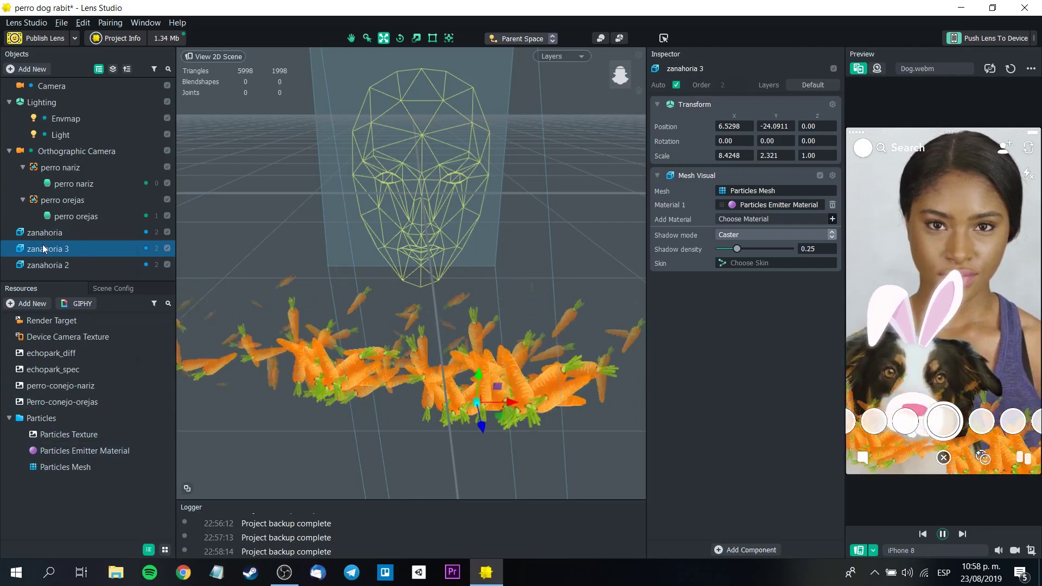
Step: Add a copy of zanahoria 3 above the head at Y about 17.85, scaled to about 9.52, 1.98 and 3.74
right_click(41, 245)
left_click(128, 289)
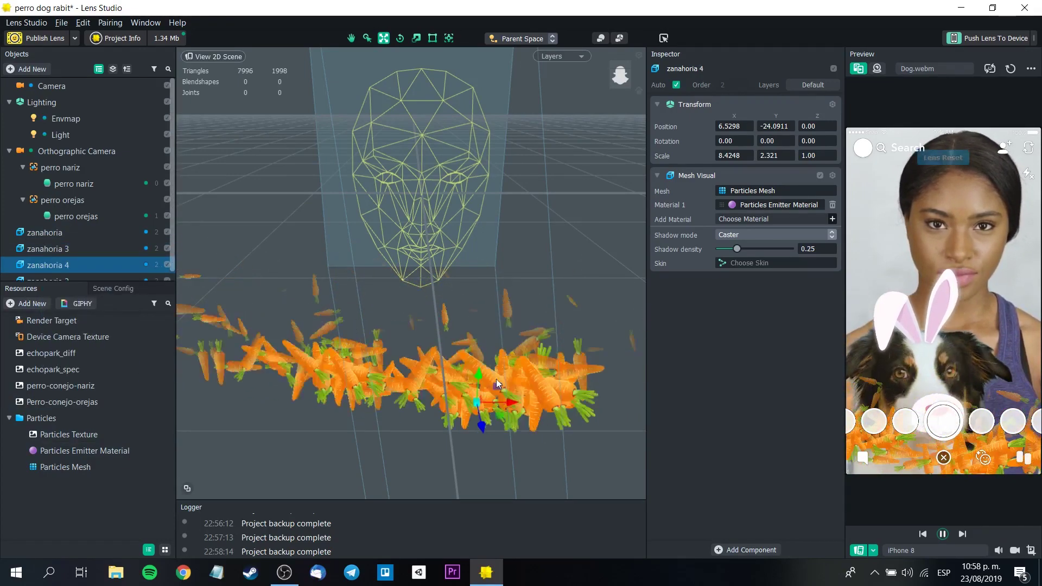
left_click_drag(479, 376, 483, 113)
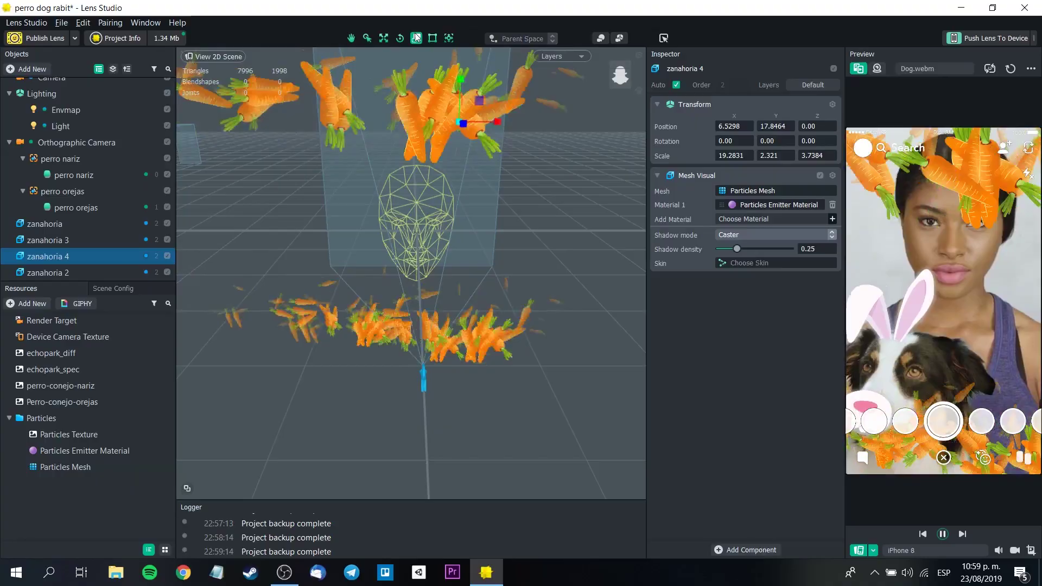
left_click_drag(516, 119, 472, 105)
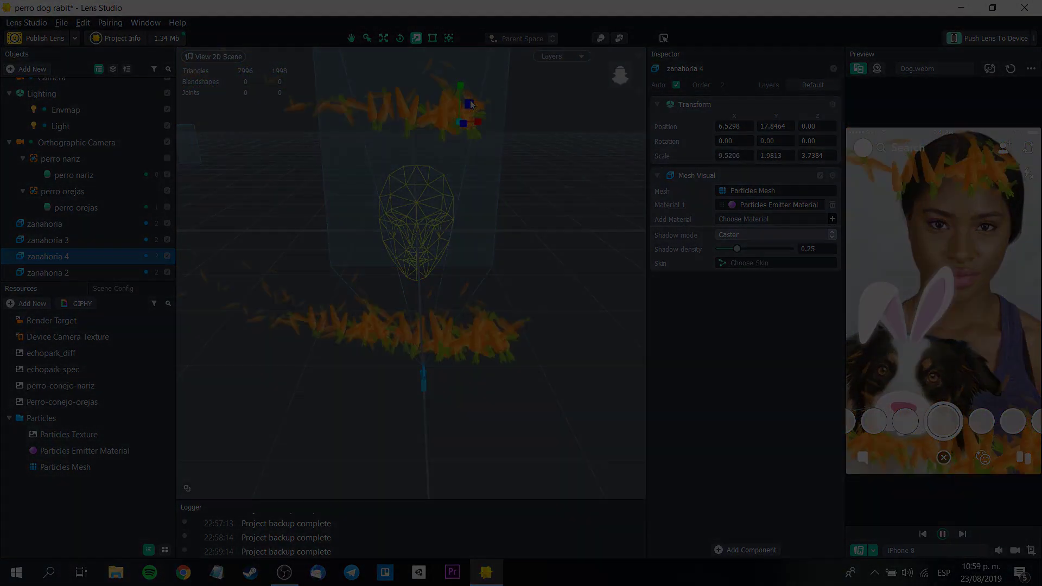